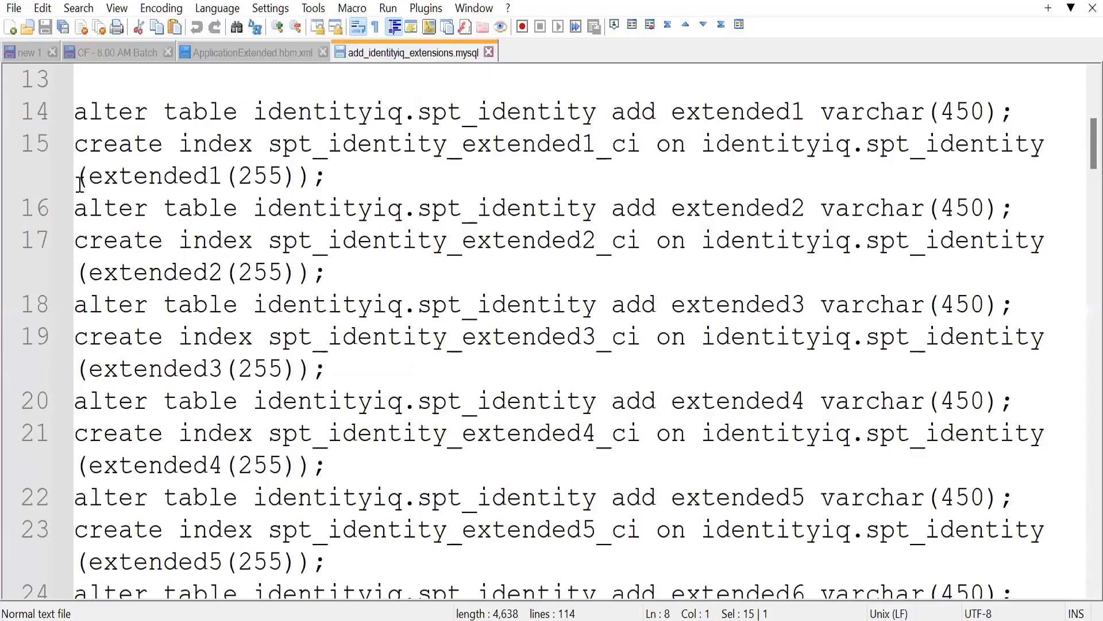
Step: Select the guinumber column and index statements in the add_identityiq_extensions.mysql script
scroll(181, 193, down, 14)
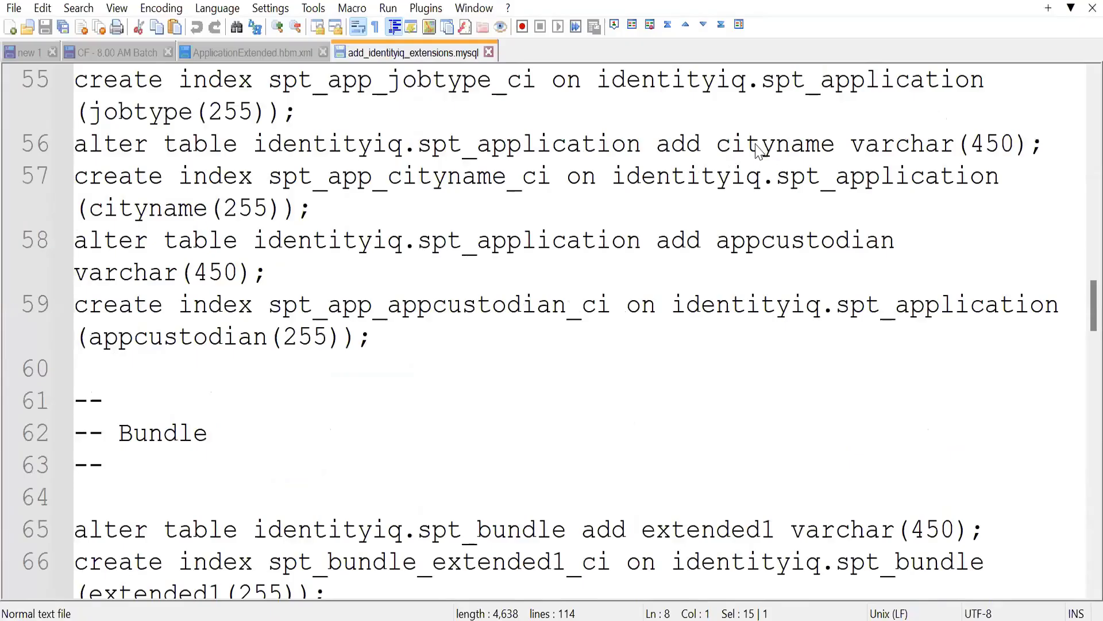
scroll(758, 150, up, 2)
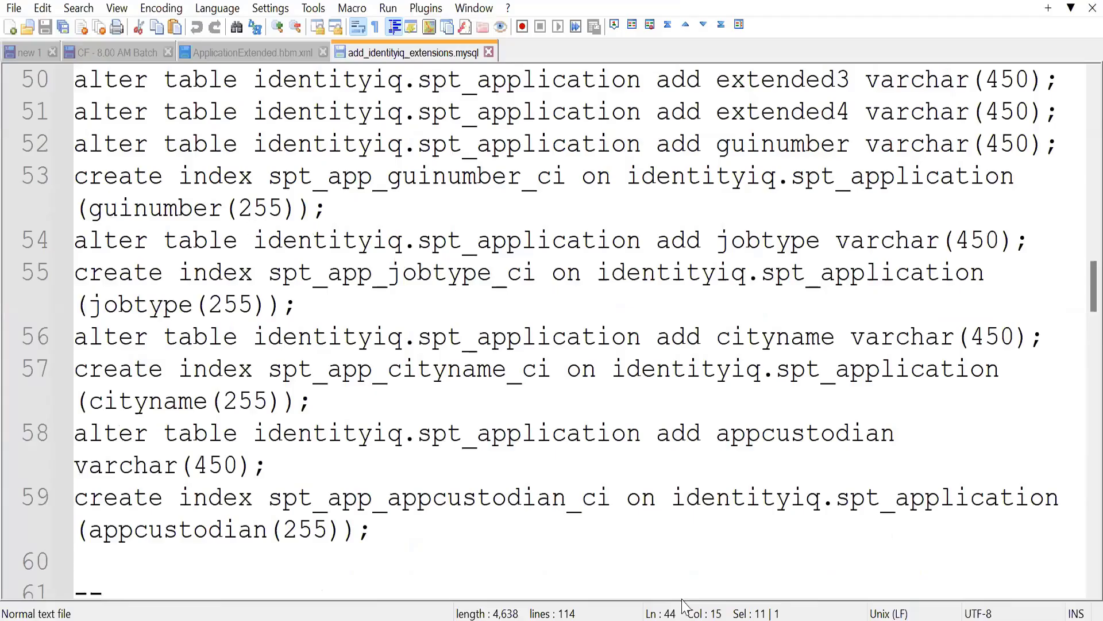
drag(75, 144, 327, 208)
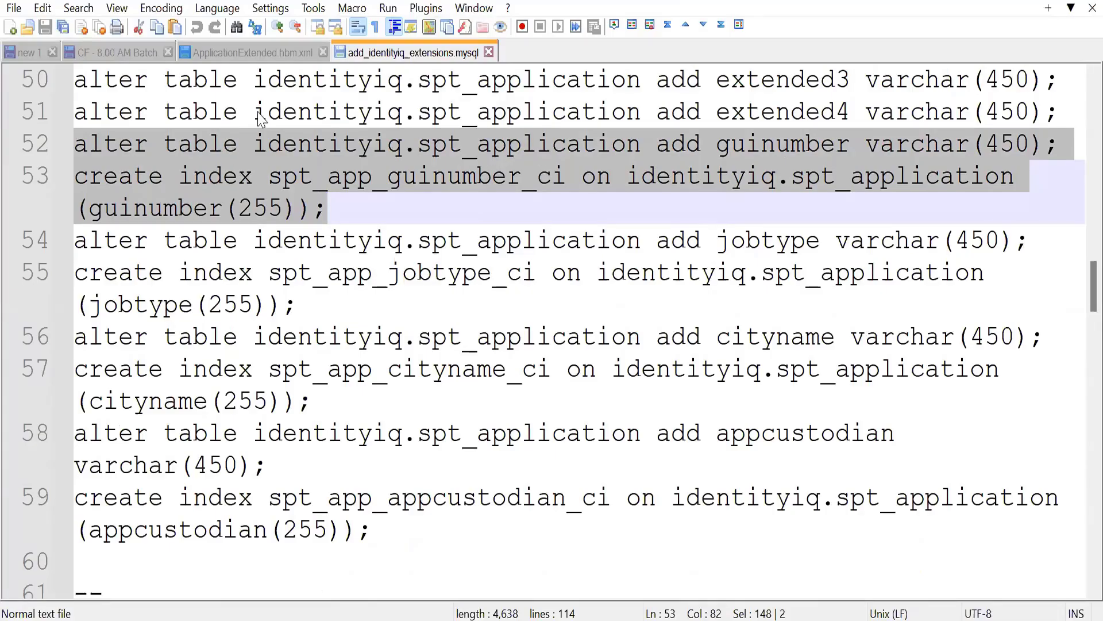
Step: In the query editor, select the pasted alter table statement for guinumber and execute it
key(alt+Tab)
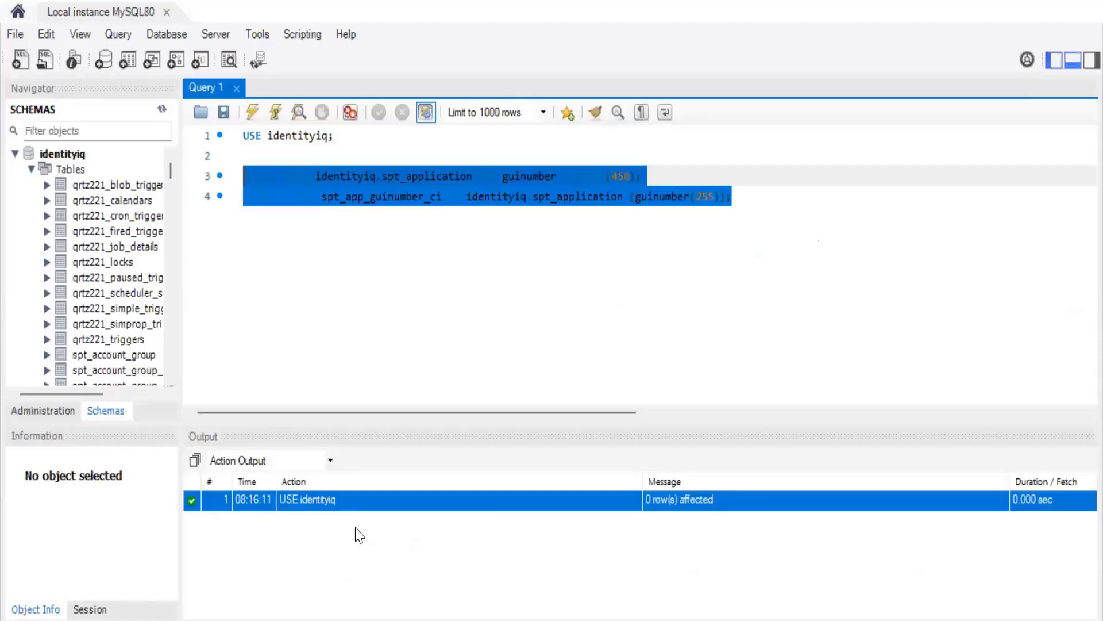
click(742, 197)
drag(642, 176, 244, 177)
click(252, 112)
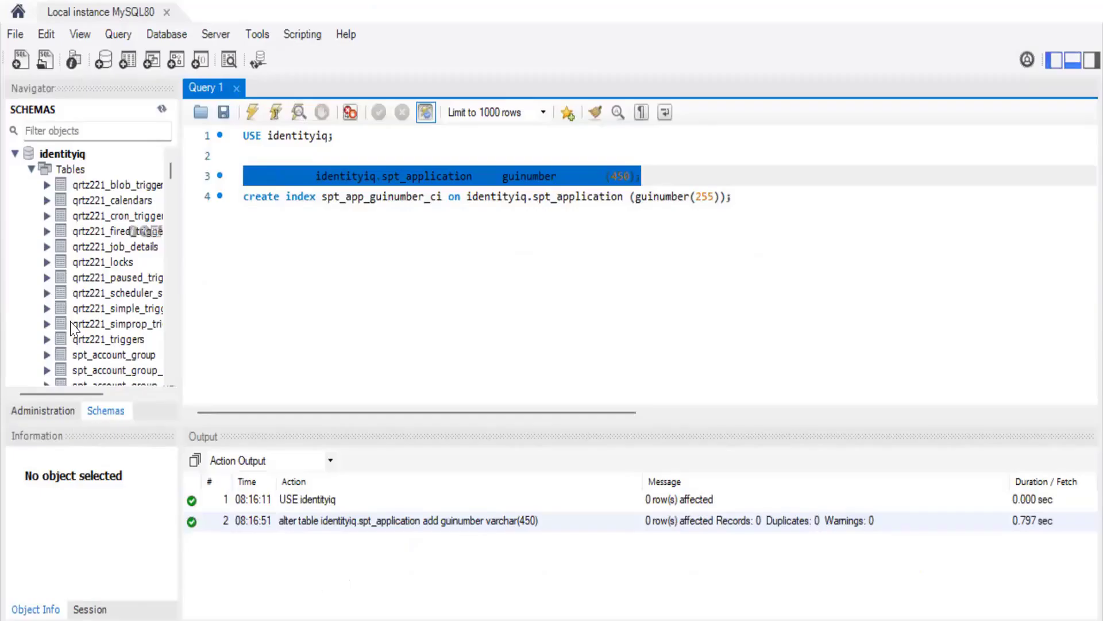
Step: Refresh the spt_application columns in the schema navigator and select the new guinumber column
scroll(75, 300, down, 2)
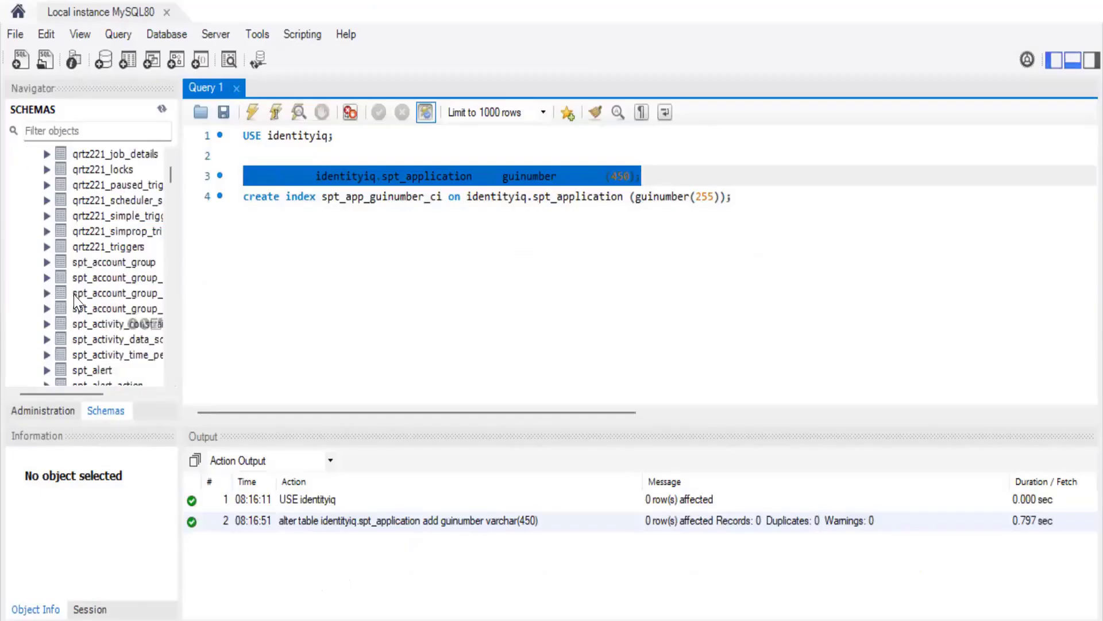
scroll(75, 300, down, 4)
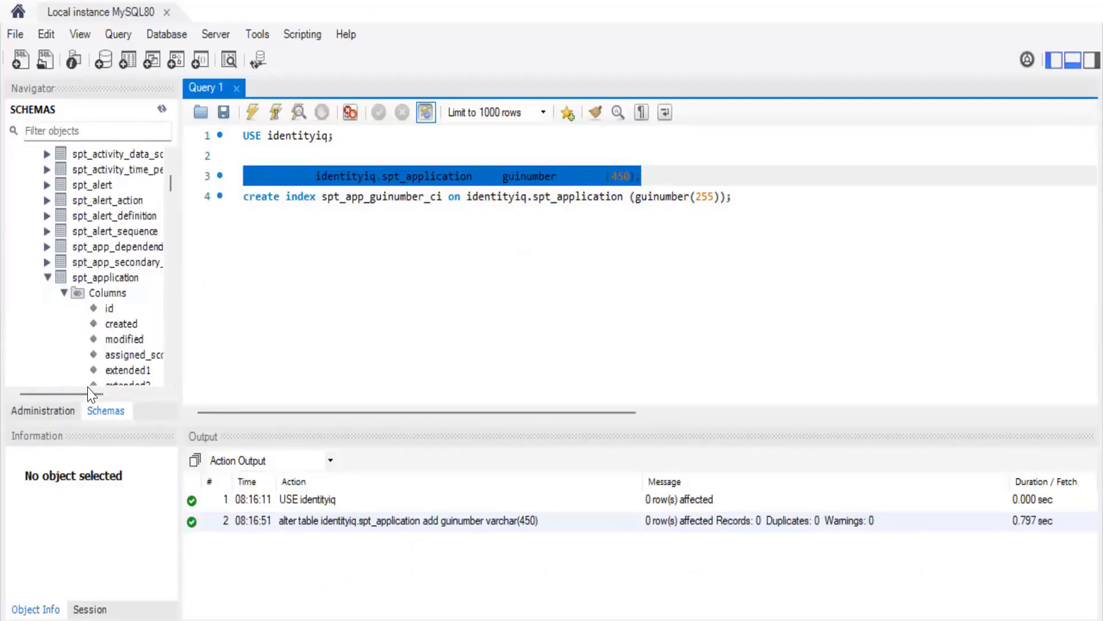
scroll(60, 336, down, 3)
scroll(62, 330, down, 2)
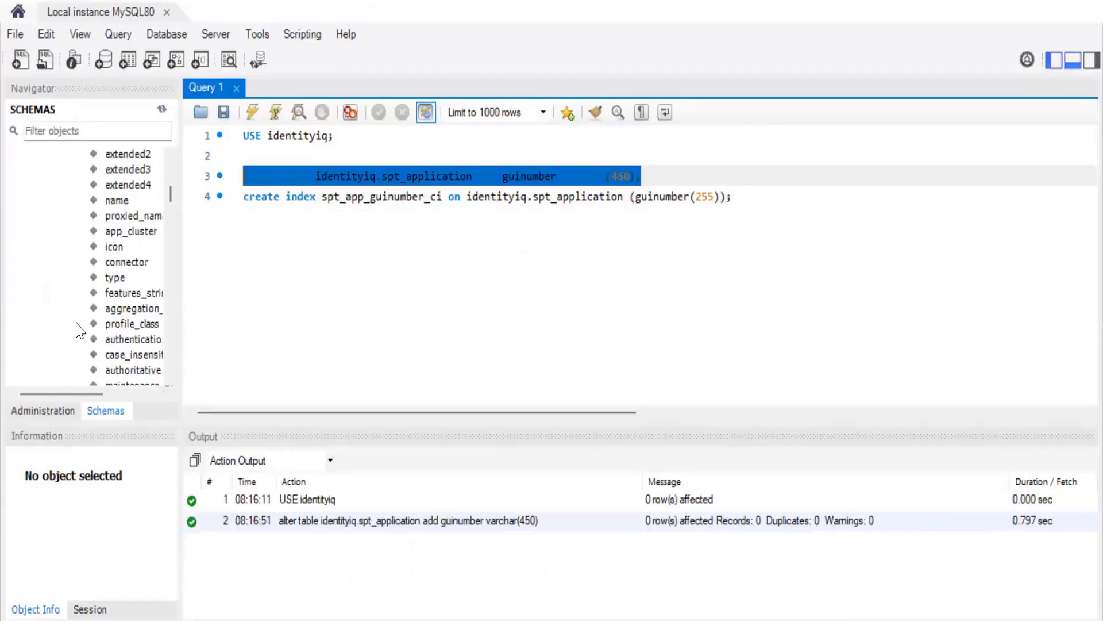
scroll(79, 322, down, 6)
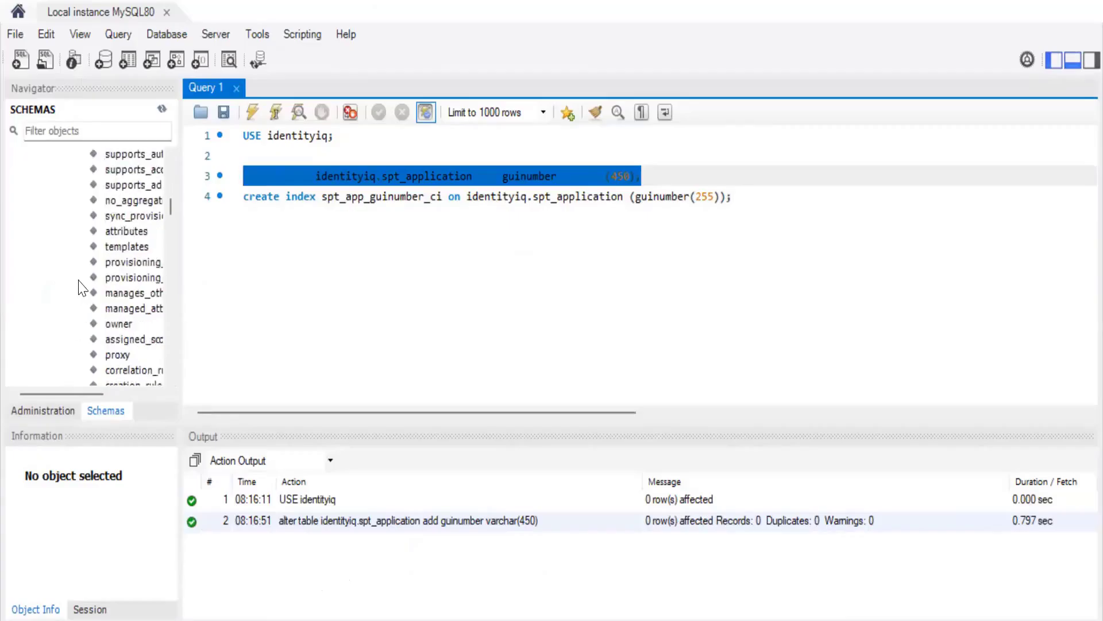
scroll(82, 287, right, 2)
scroll(82, 288, down, 3)
right_click(81, 278)
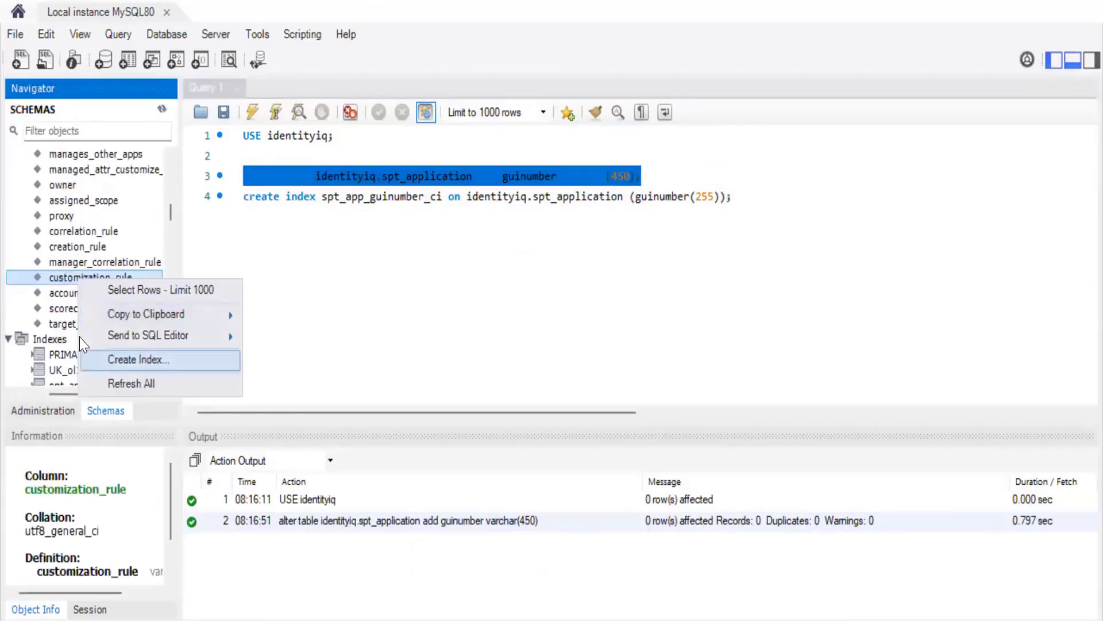
key(Down)
key(Return)
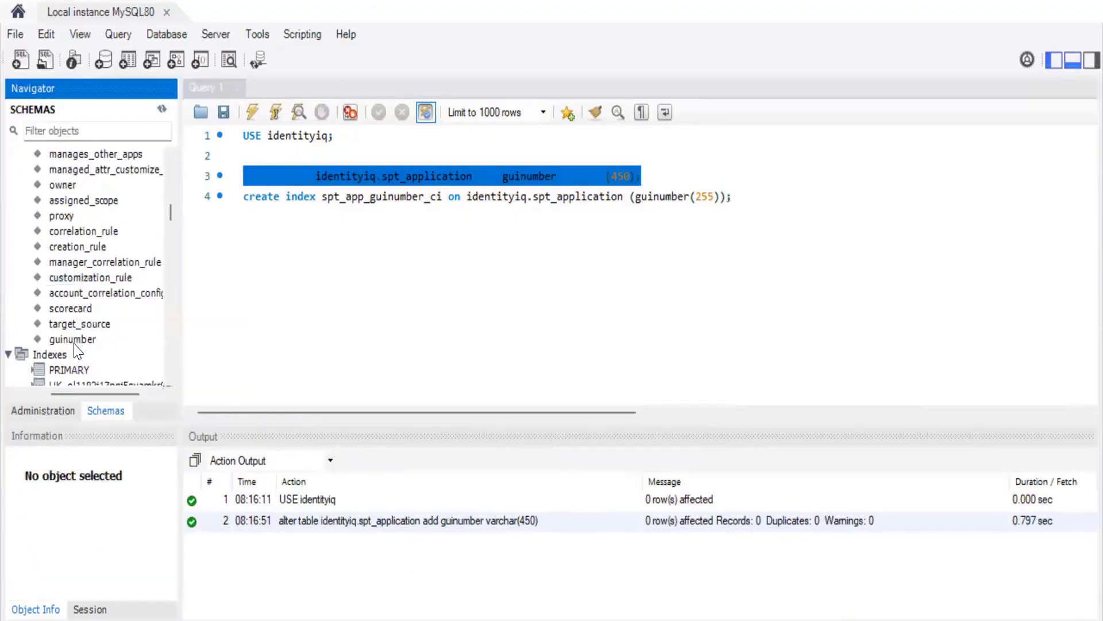
click(74, 342)
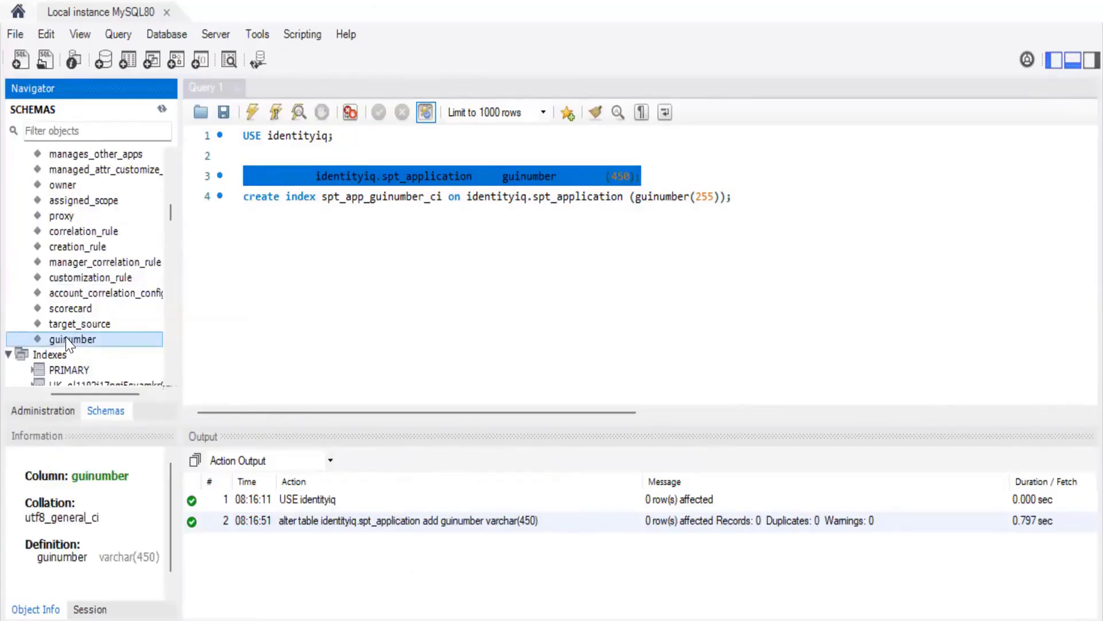
Step: Execute the create index statement for spt_app_guinumber_ci on the guinumber column
click(371, 199)
scroll(109, 314, down, 2)
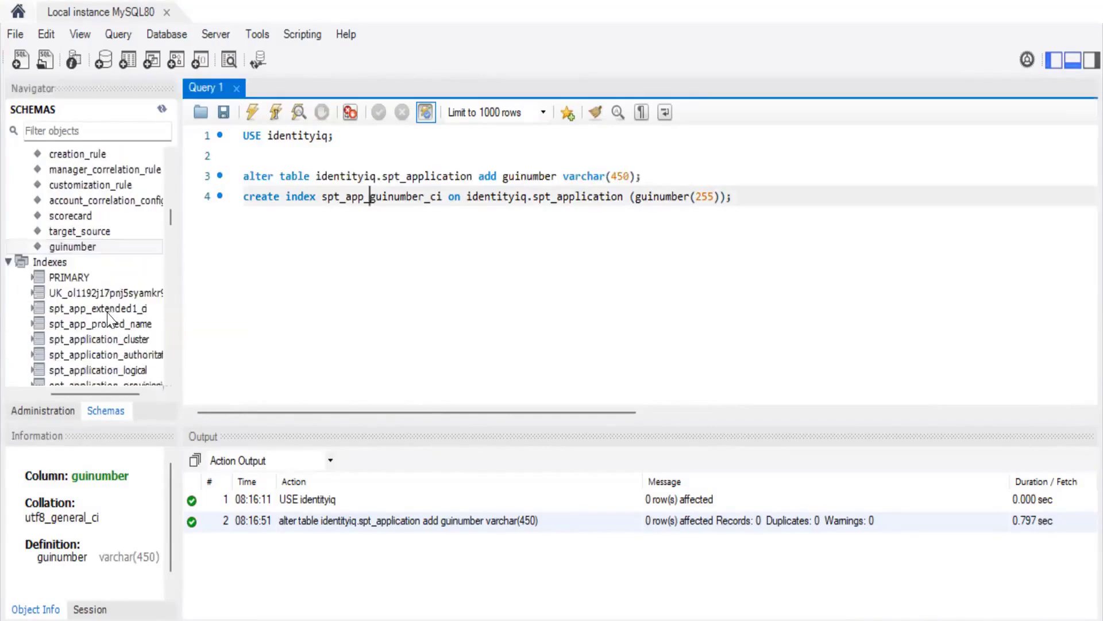
scroll(109, 318, down, 2)
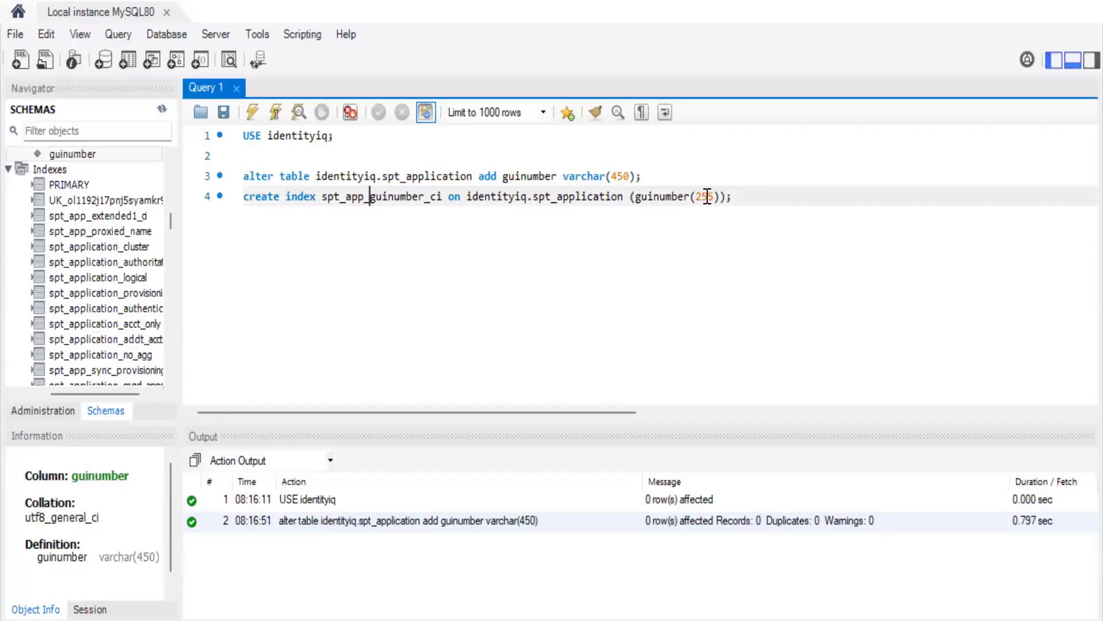
scroll(109, 276, down, 6)
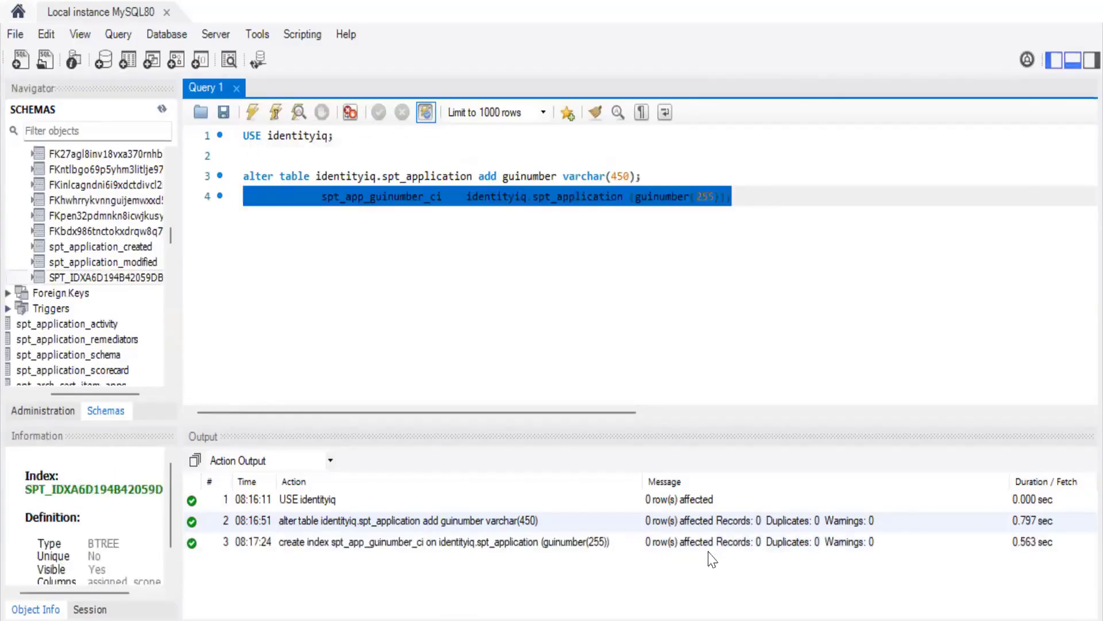
click(825, 550)
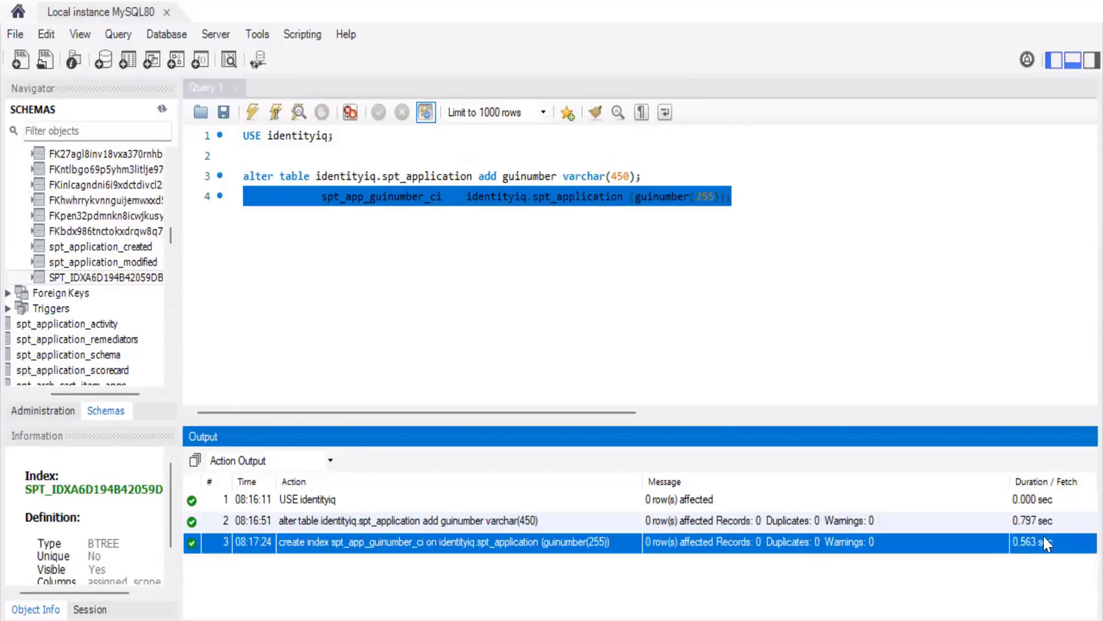
Step: Refresh the spt_application indexes and select the spt_app_guinumber_ci index
right_click(107, 284)
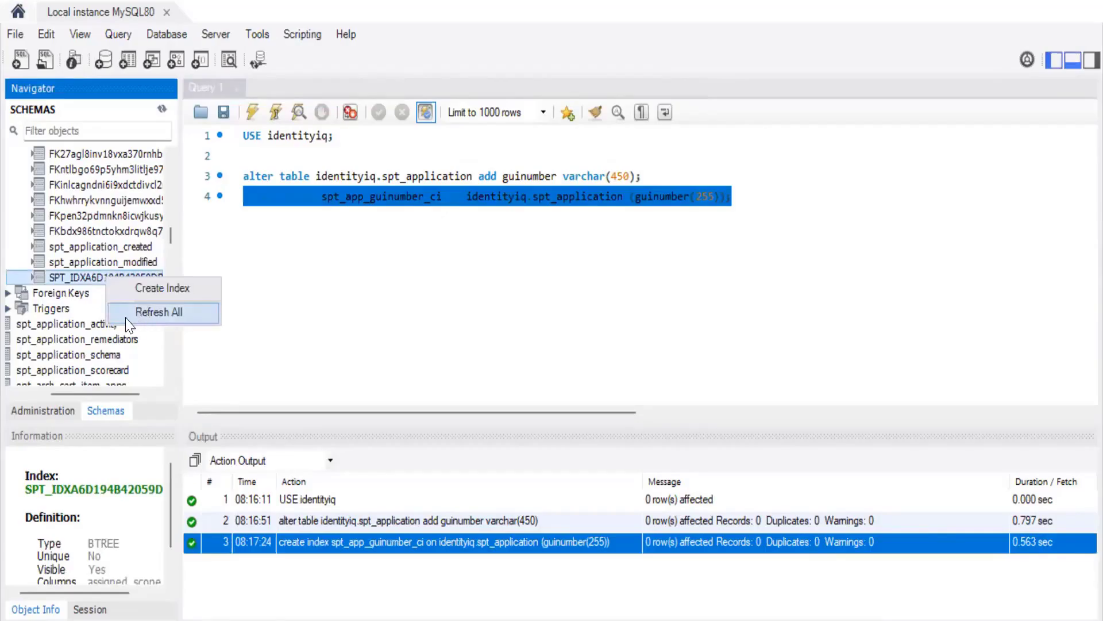
click(141, 313)
click(69, 296)
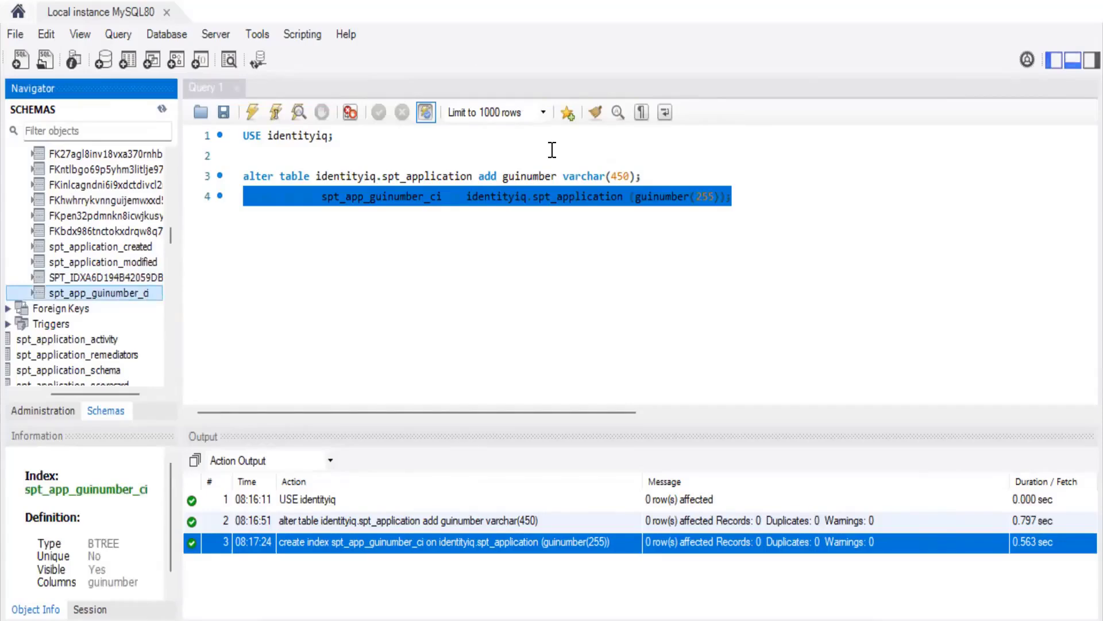
click(877, 415)
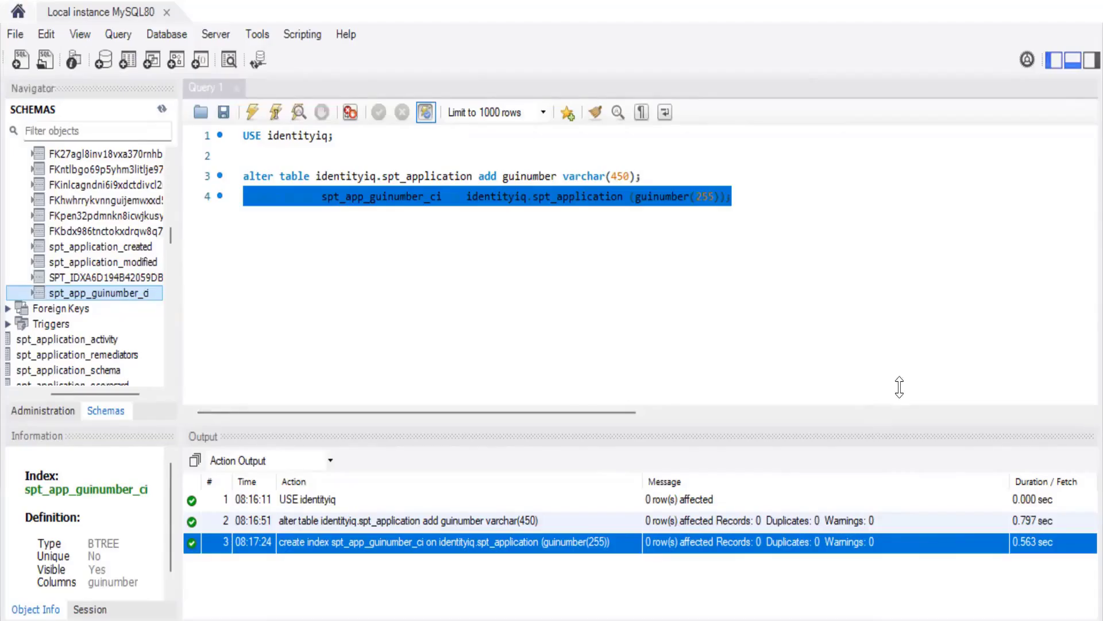
Step: Copy the jobtype column and index statements from the script and paste them into the query editor
click(469, 248)
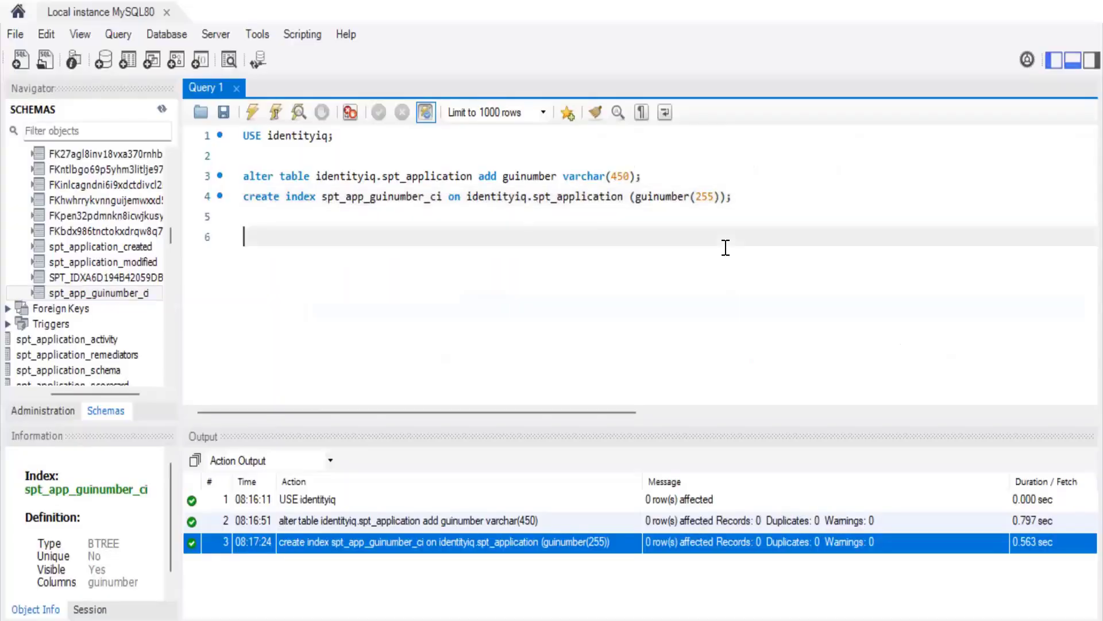
text(alter table identityiq.spt_application add jobtype varchar(450); create index spt_app_jobtype_ci on identityiq.spt_application (jobtype(255));)
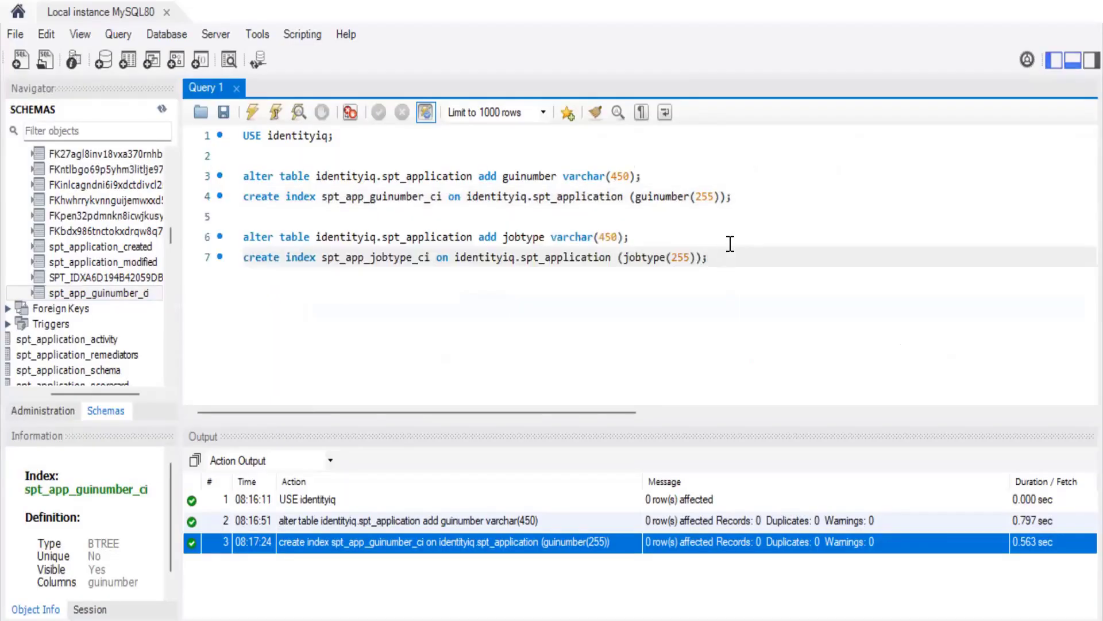
Step: Select both jobtype statements and execute them
drag(707, 258, 244, 236)
click(252, 112)
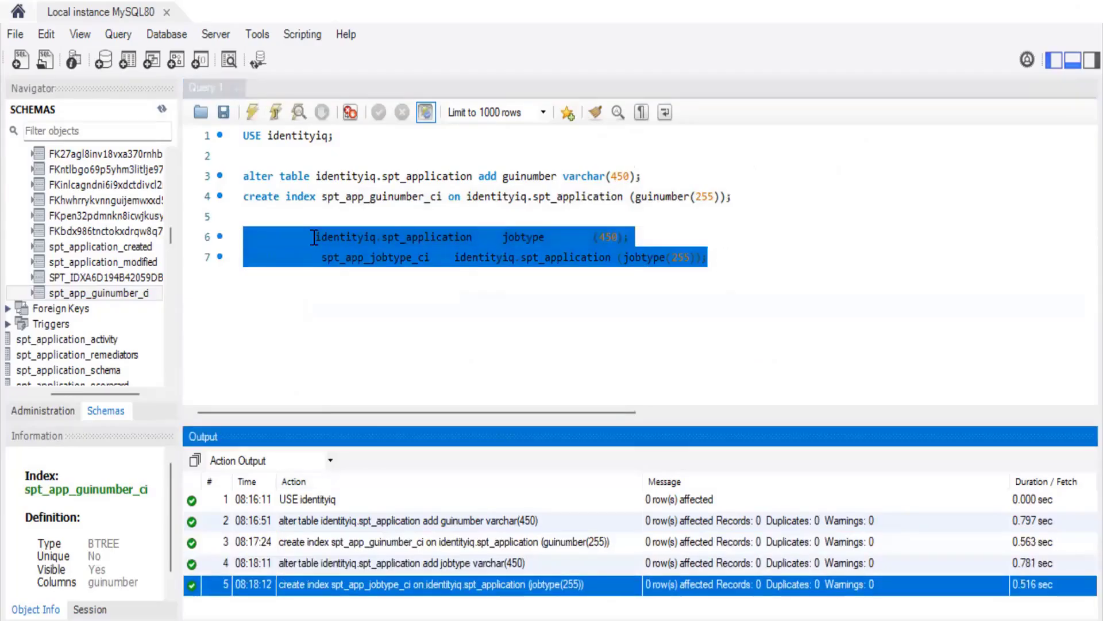
click(642, 258)
drag(707, 257, 243, 237)
click(391, 362)
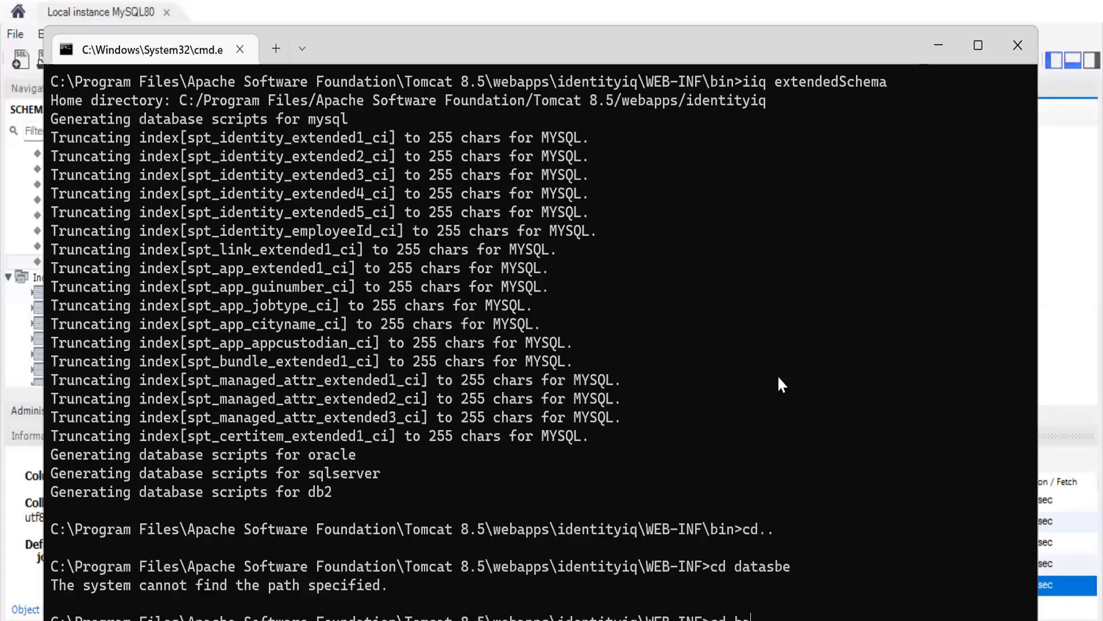
Step: Change the command prompt's directory to the WEB-INF database folder
text(se)
key(Return)
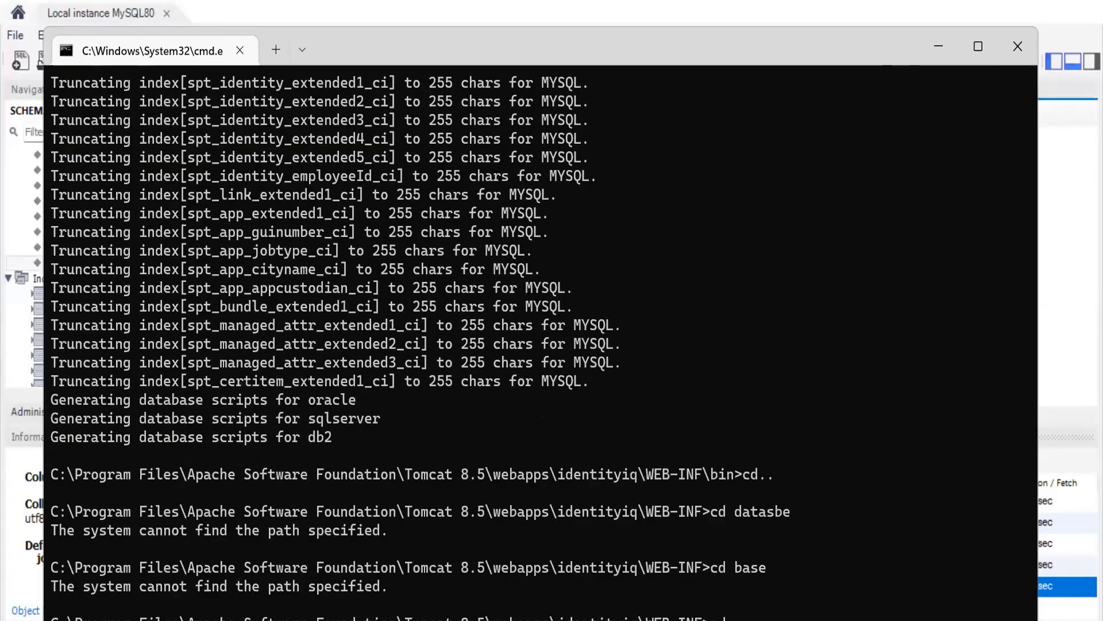
text(cd database)
key(Return)
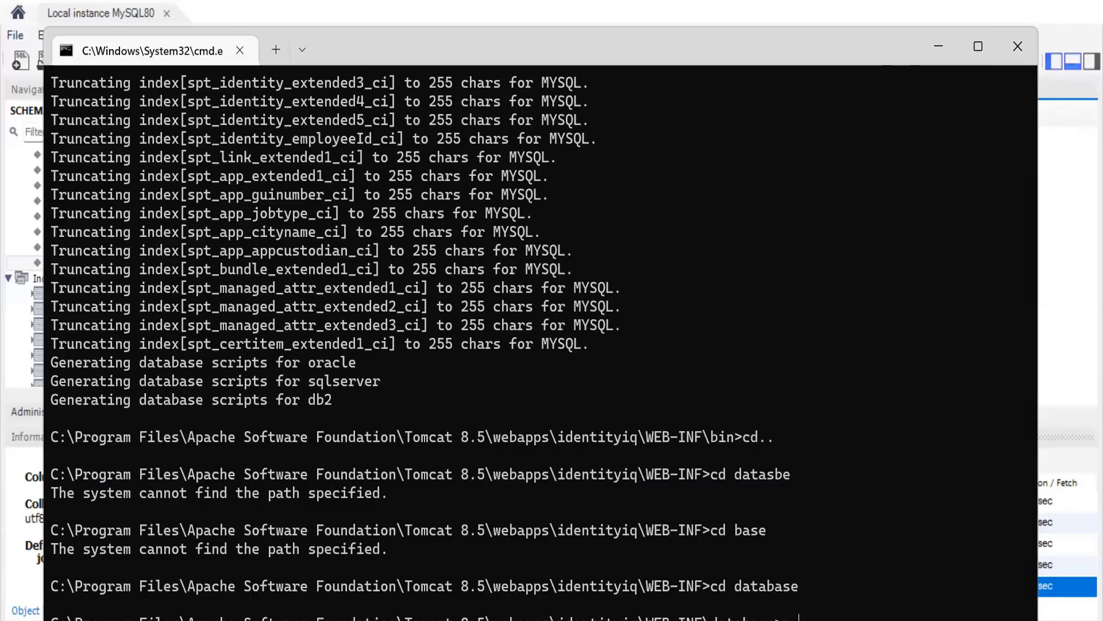
Step: Log into the MySQL monitor as root, entering the account password
key(Return)
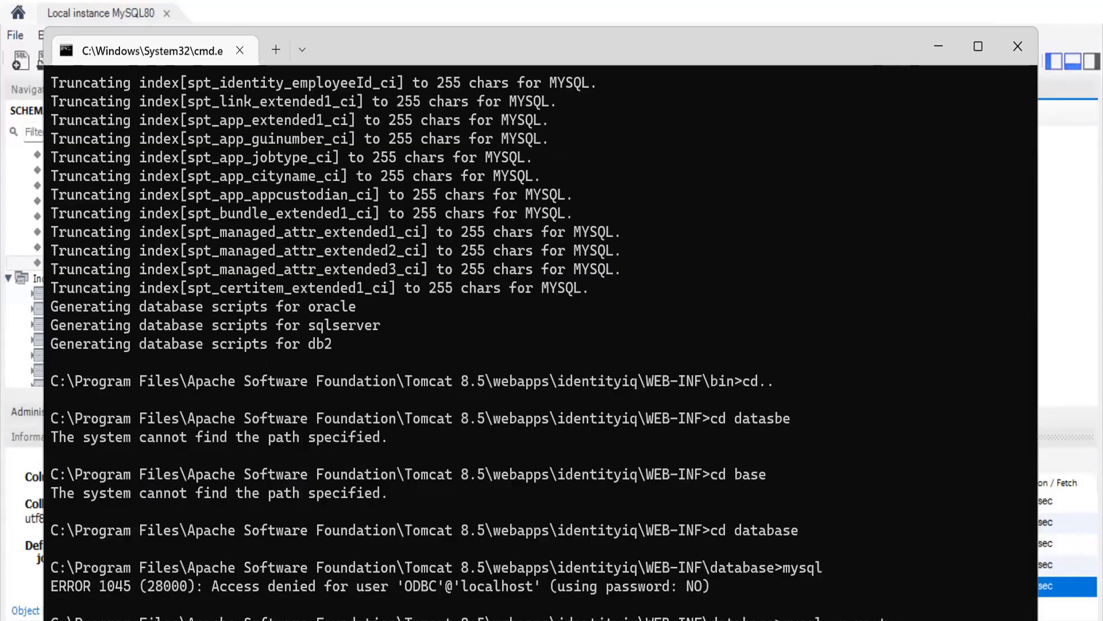
key(Return)
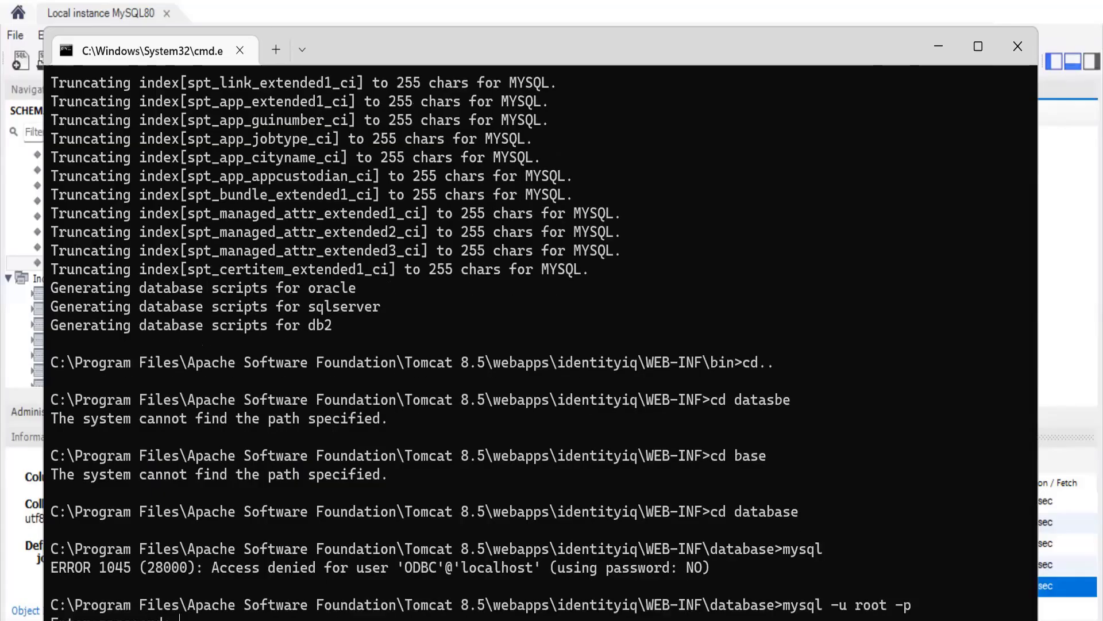
text(********)
key(Return)
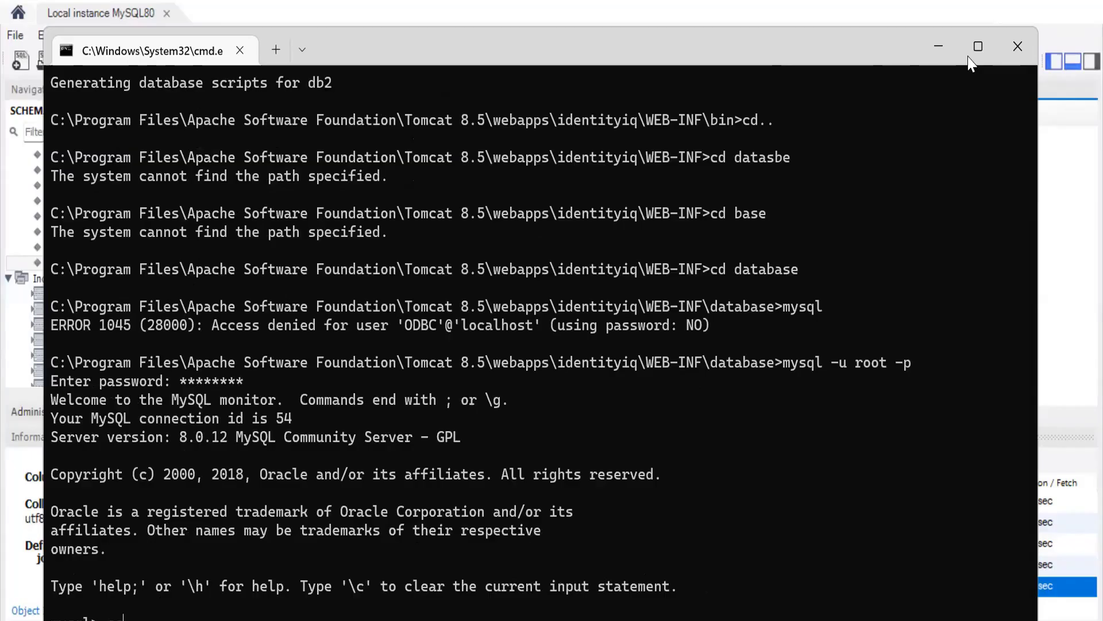
Step: Run source add_identityiq_extensions.mysql in the MySQL monitor, copying the file name from the database folder
text(so)
click(978, 46)
key(alt+Tab)
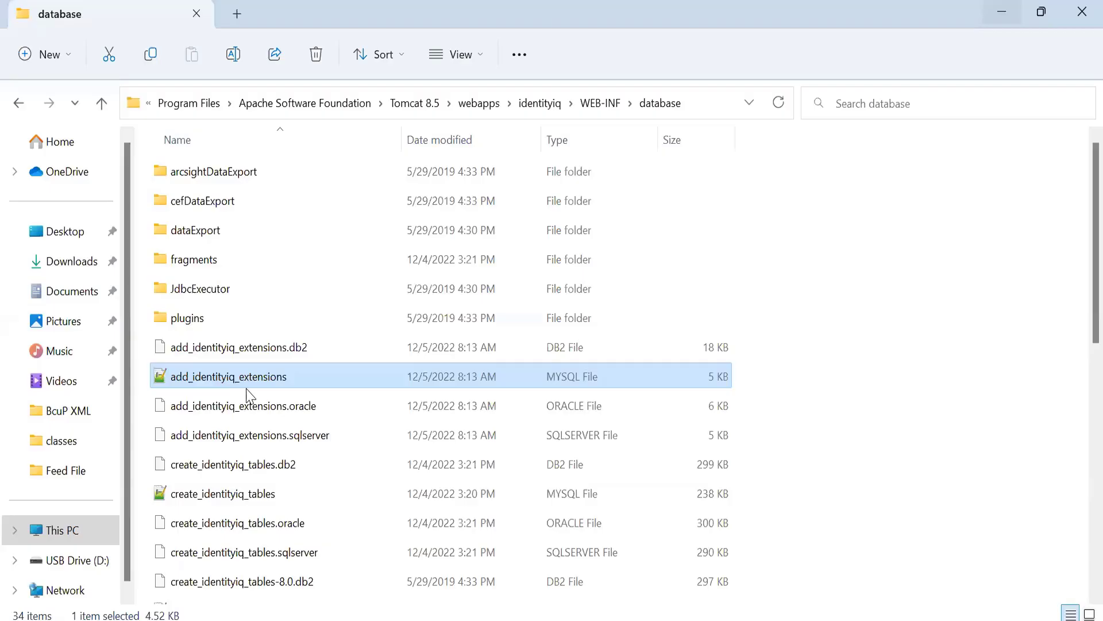
key(F2)
key(ctrl+c)
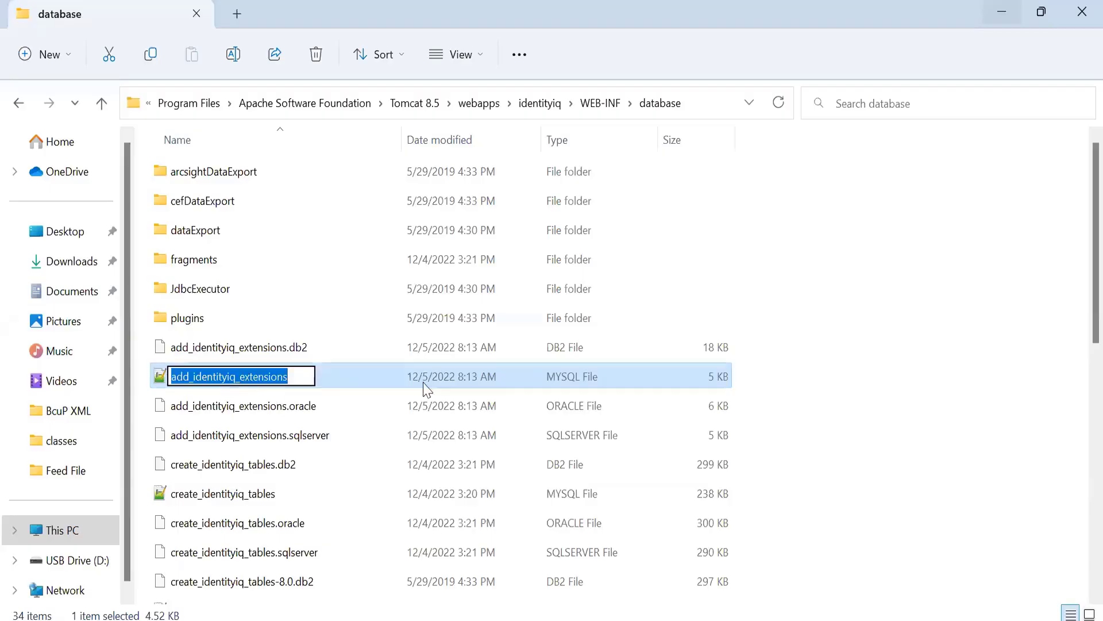
key(Return)
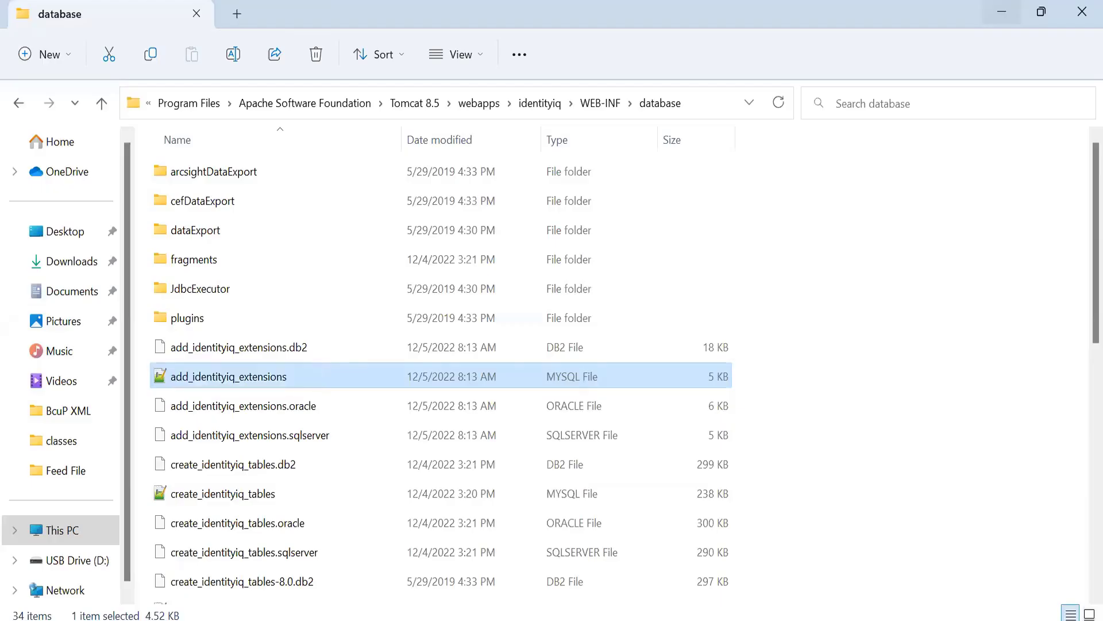
key(alt+Tab)
key(ctrl+v)
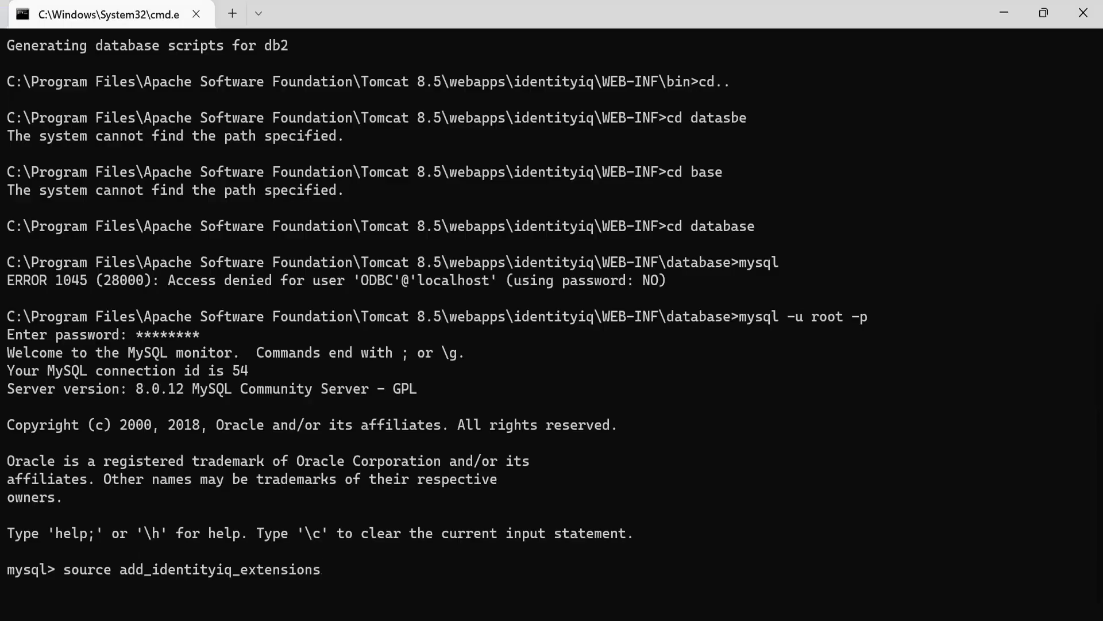
text(.mysql)
key(Return)
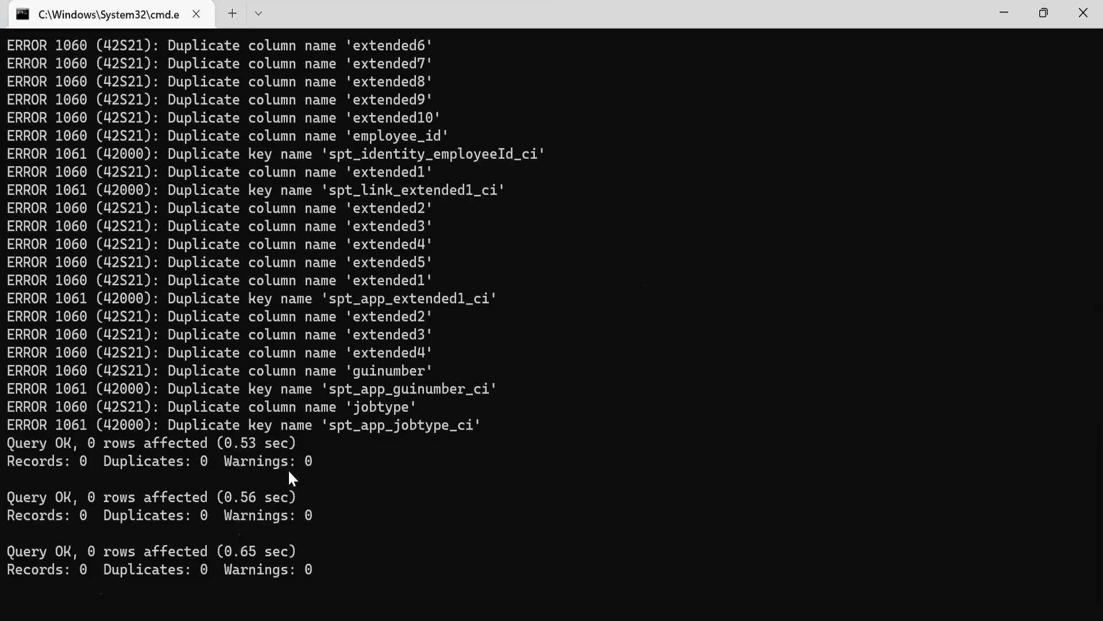
Step: Scroll back through the script's output messages
scroll(289, 471, up, 3)
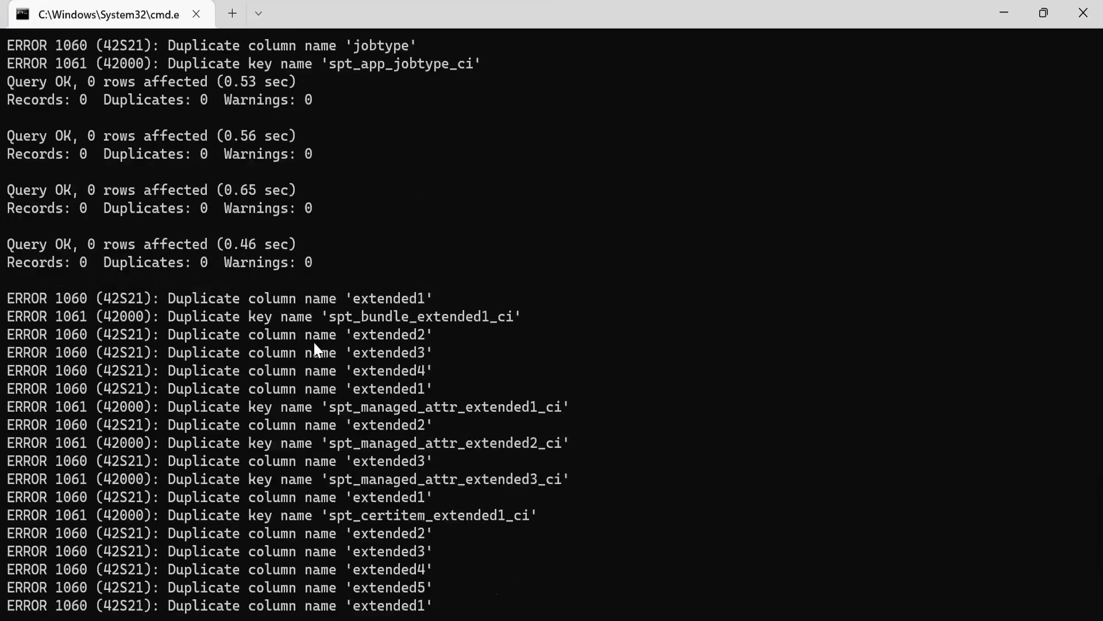
scroll(315, 345, up, 3)
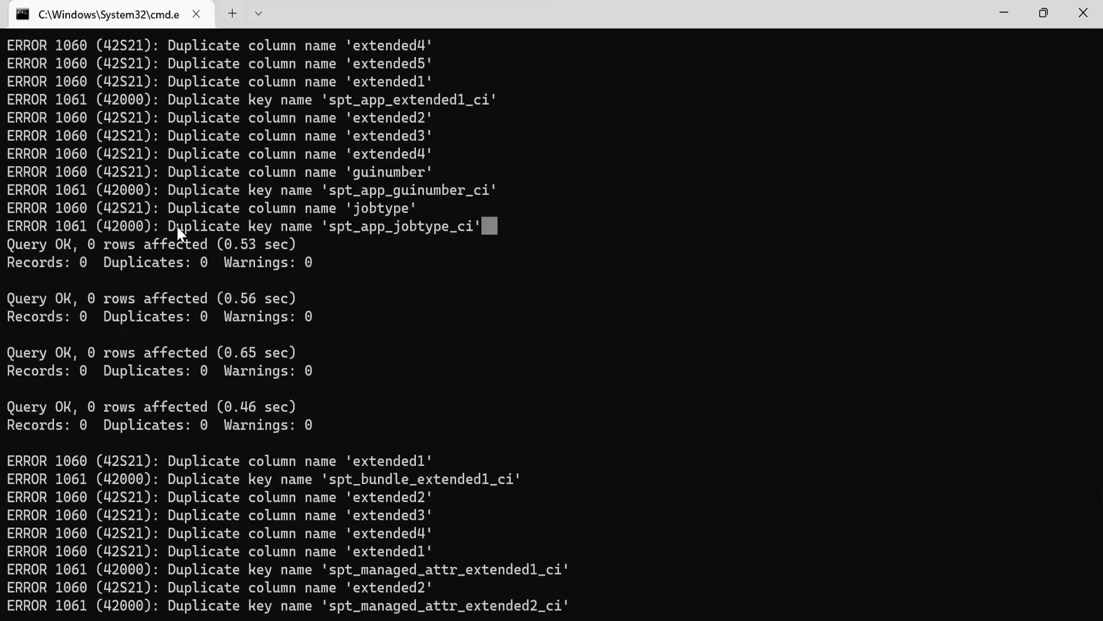
Step: Examine the duplicate column and key error messages and query results in the script's output
drag(177, 227, 168, 227)
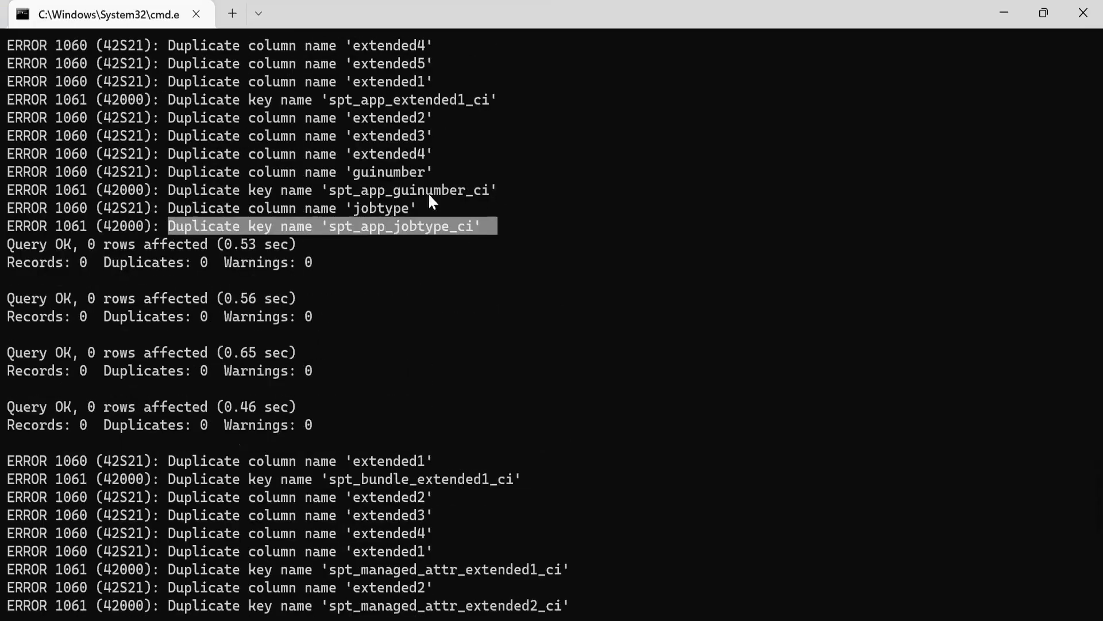
drag(503, 191, 8, 192)
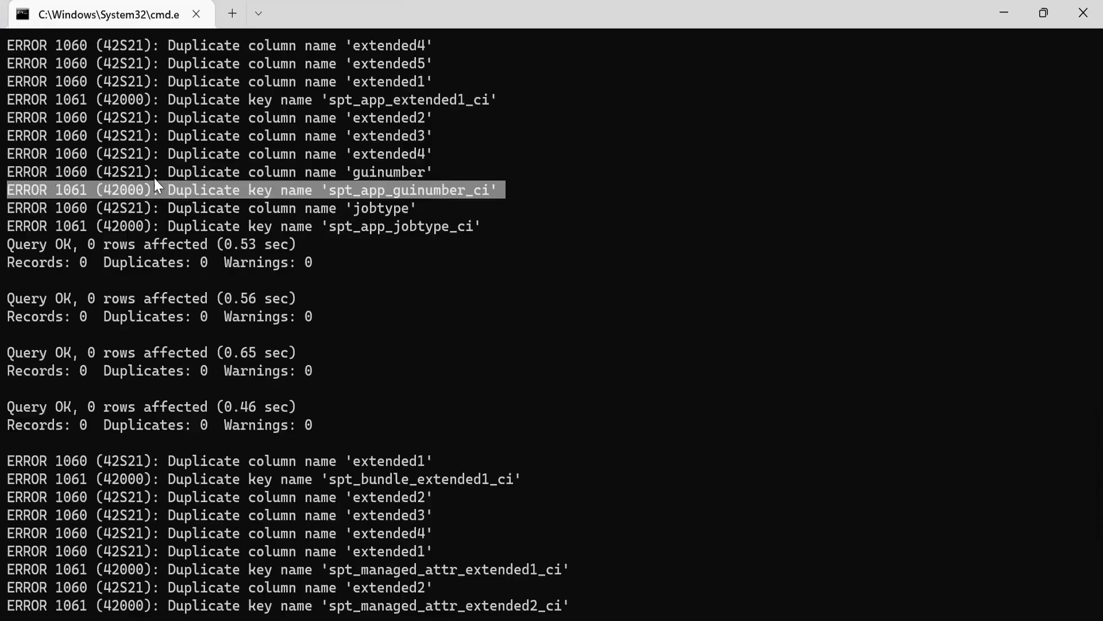
drag(171, 170, 384, 172)
drag(194, 208, 386, 196)
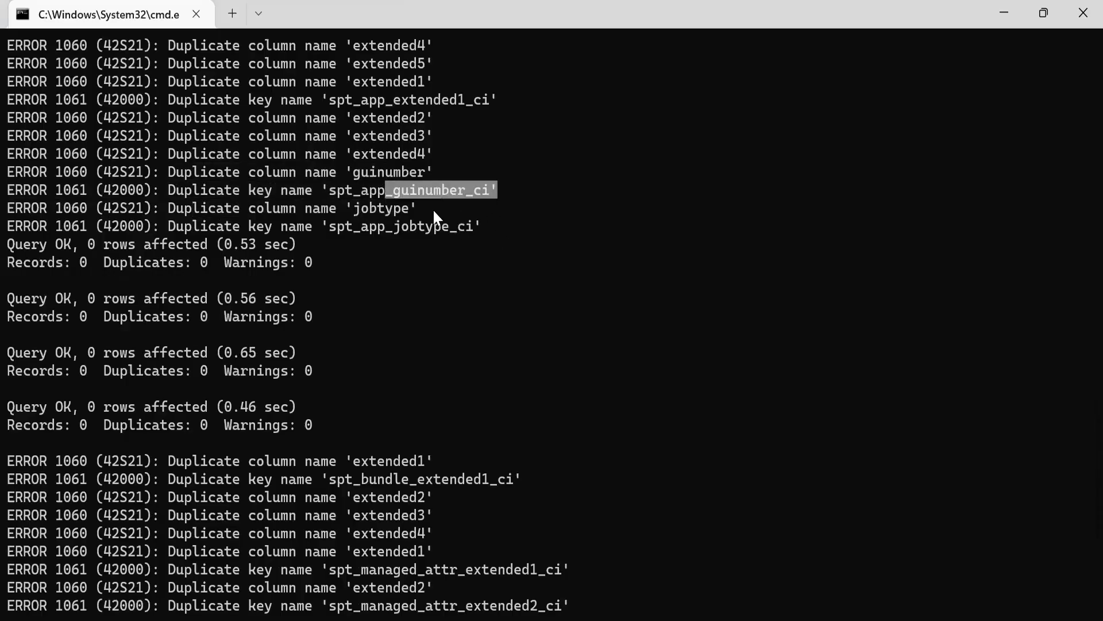
drag(488, 227, 315, 228)
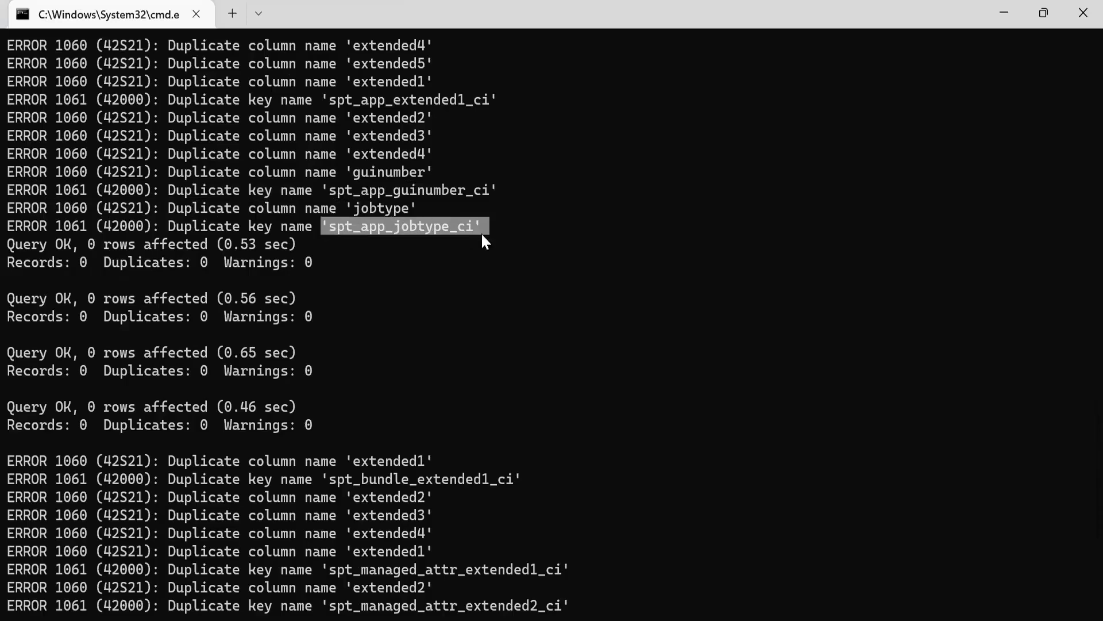
drag(493, 226, 232, 172)
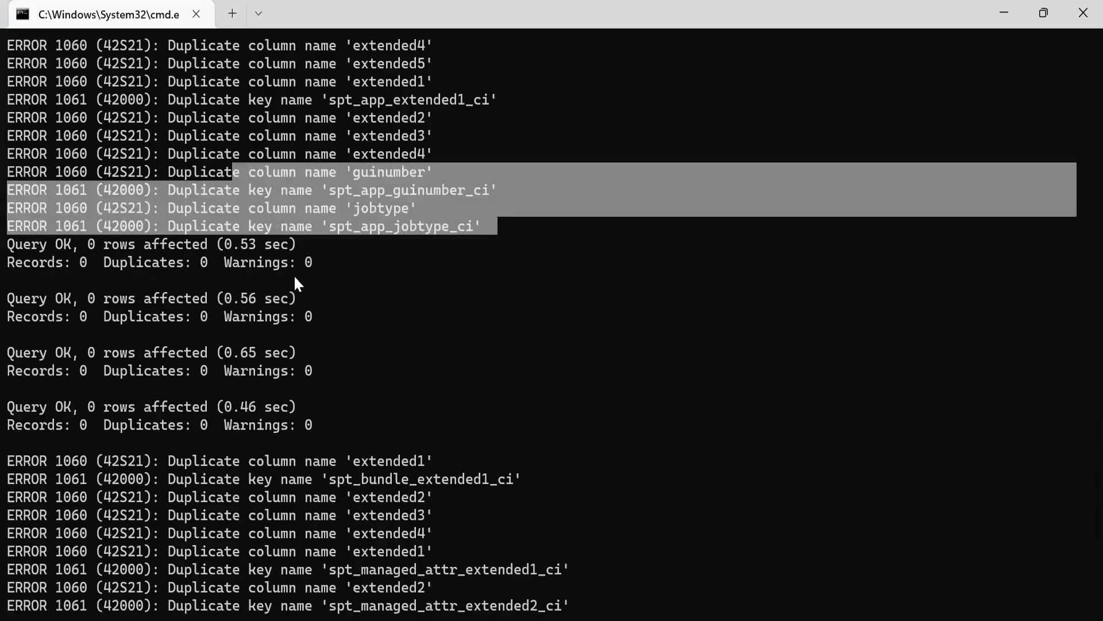
drag(34, 282, 328, 425)
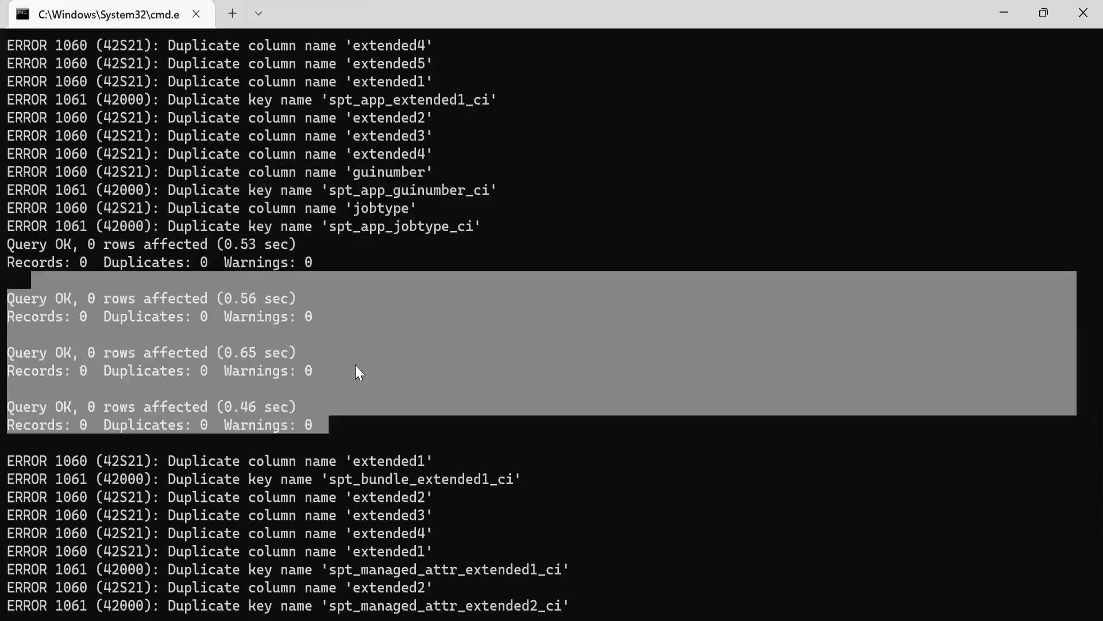
scroll(358, 364, down, 2)
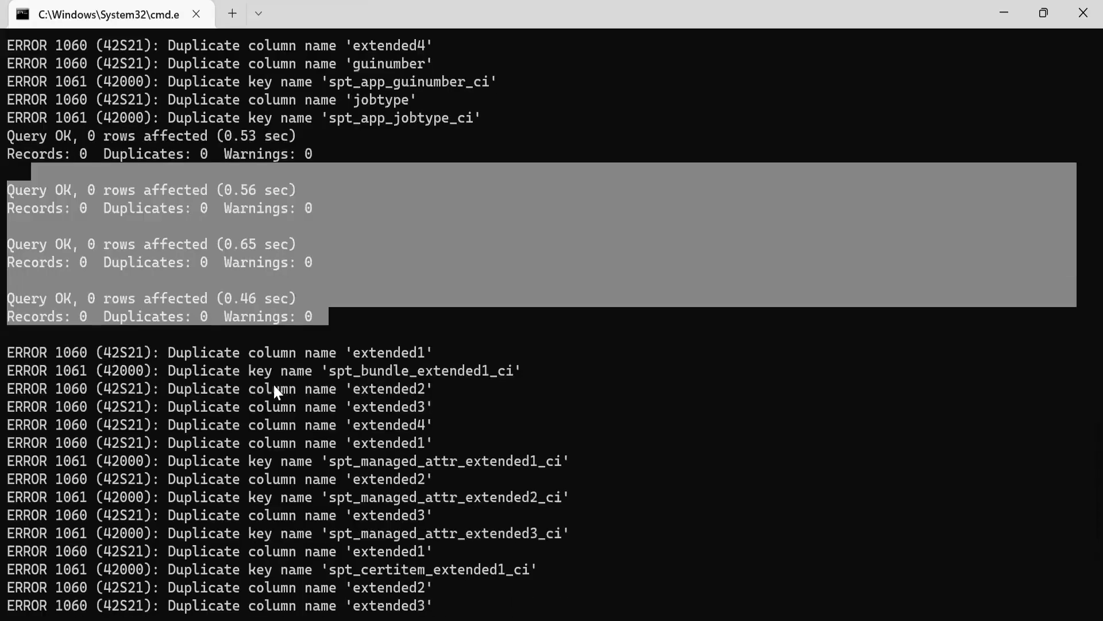
scroll(770, 495, down, 3)
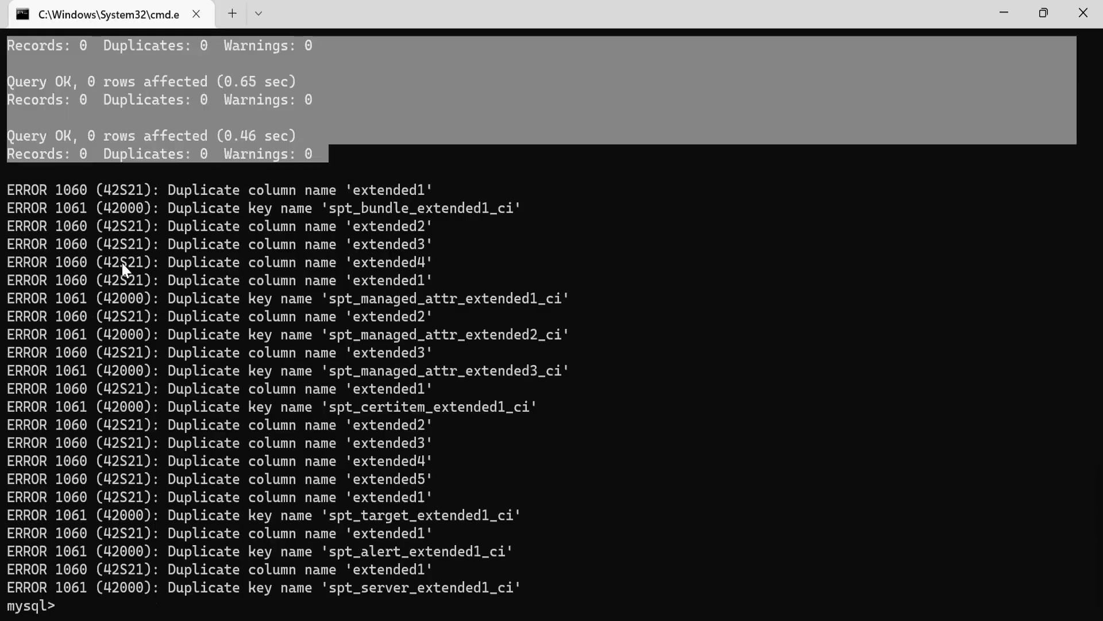
Step: Switch to SailPoint IdentityIQ in the browser and open the Google-Gmail application definition to review its details
key(alt+Tab)
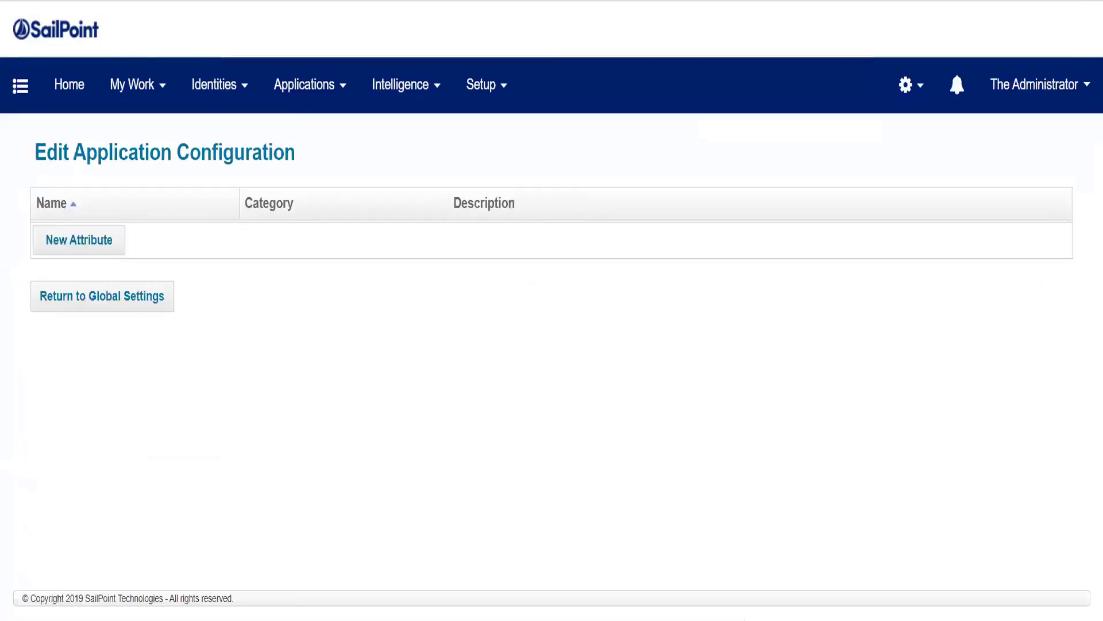
right_click(136, 1)
click(247, 65)
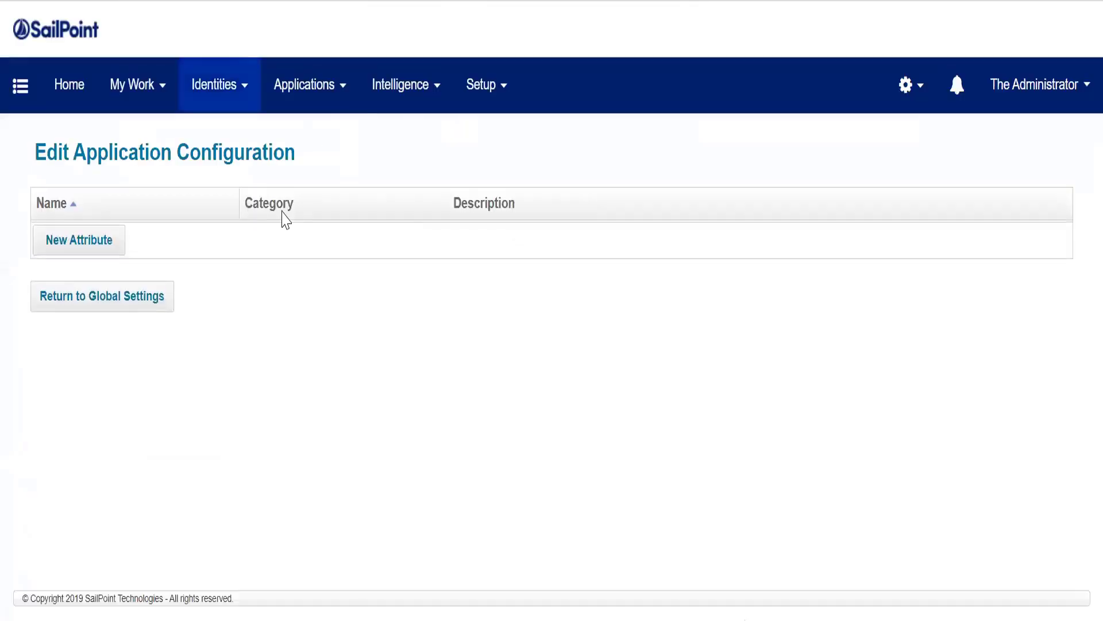
mouse_move(297, 233)
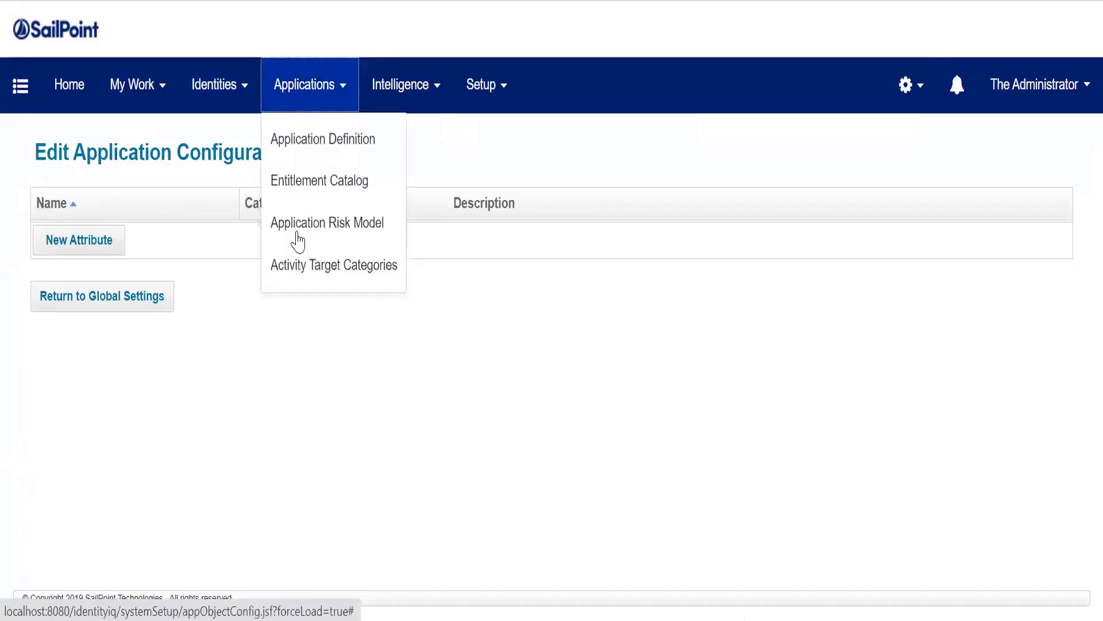
click(298, 240)
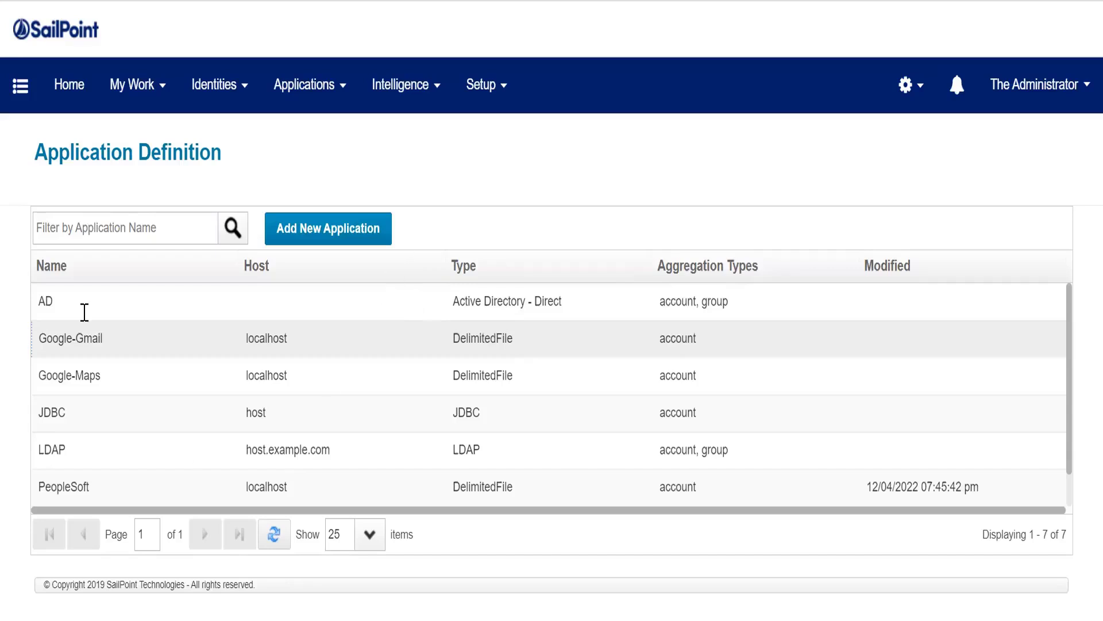
scroll(253, 454, down, 5)
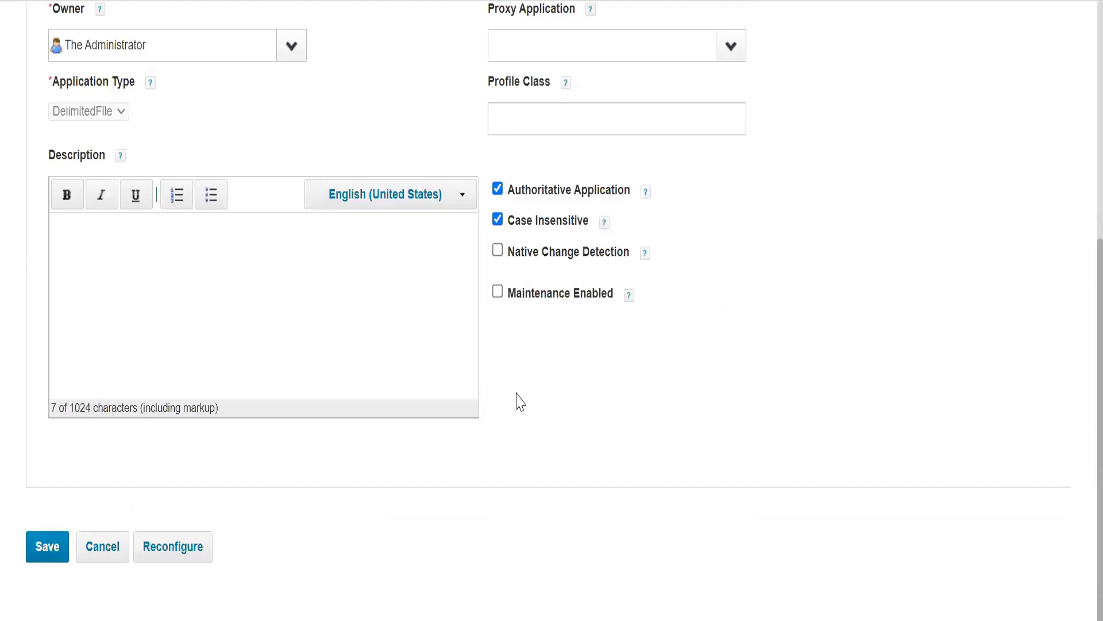
scroll(143, 453, up, 6)
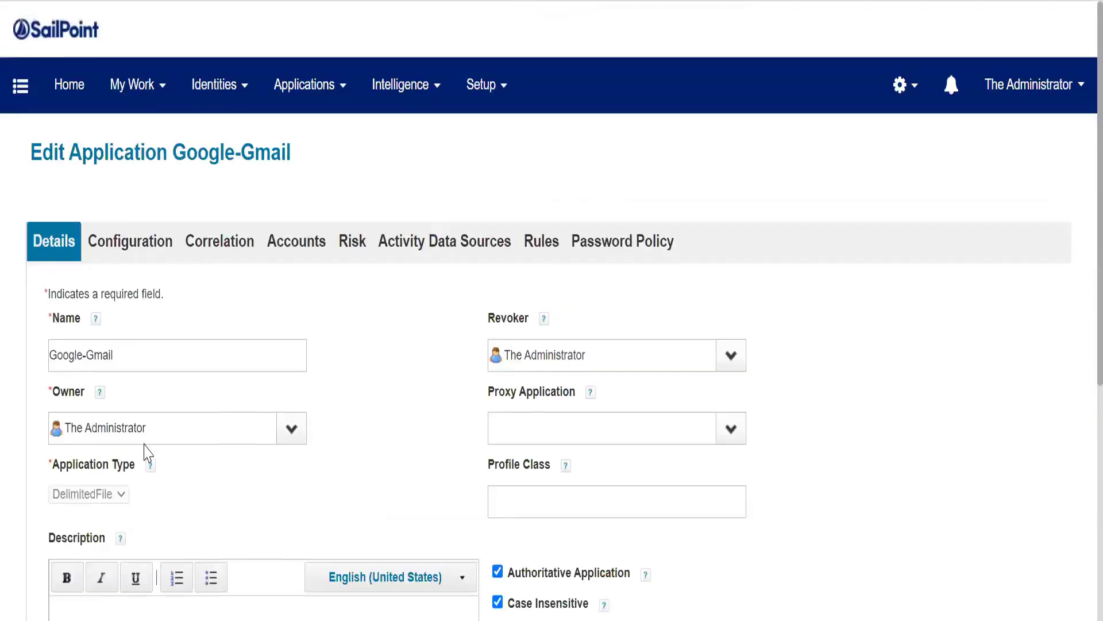
scroll(143, 453, down, 4)
scroll(114, 253, down, 2)
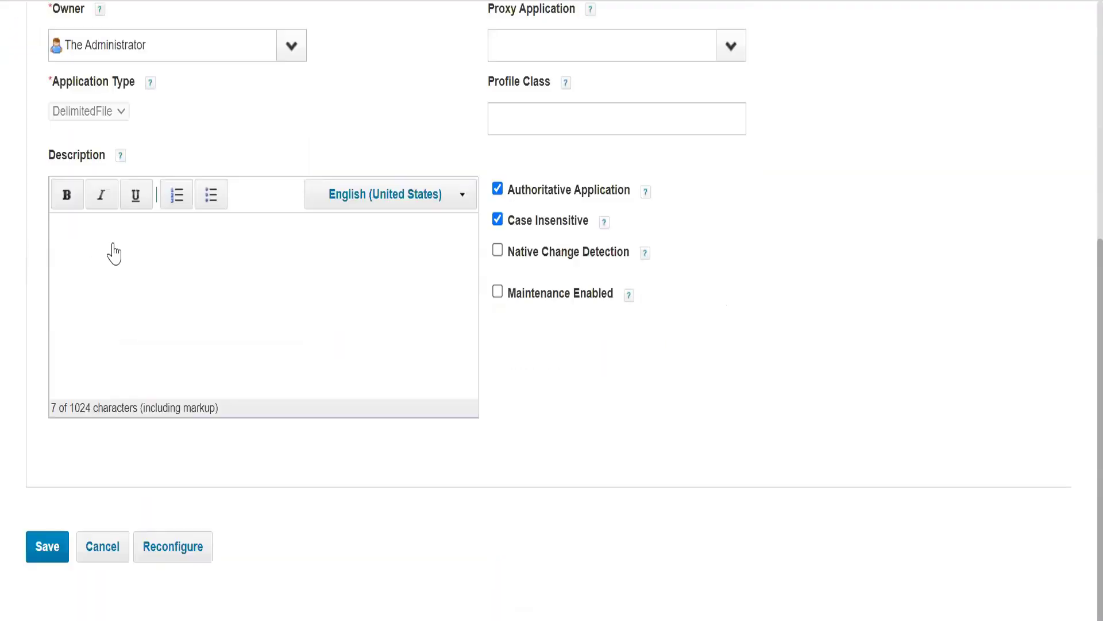
scroll(443, 209, up, 1)
scroll(345, 114, up, 5)
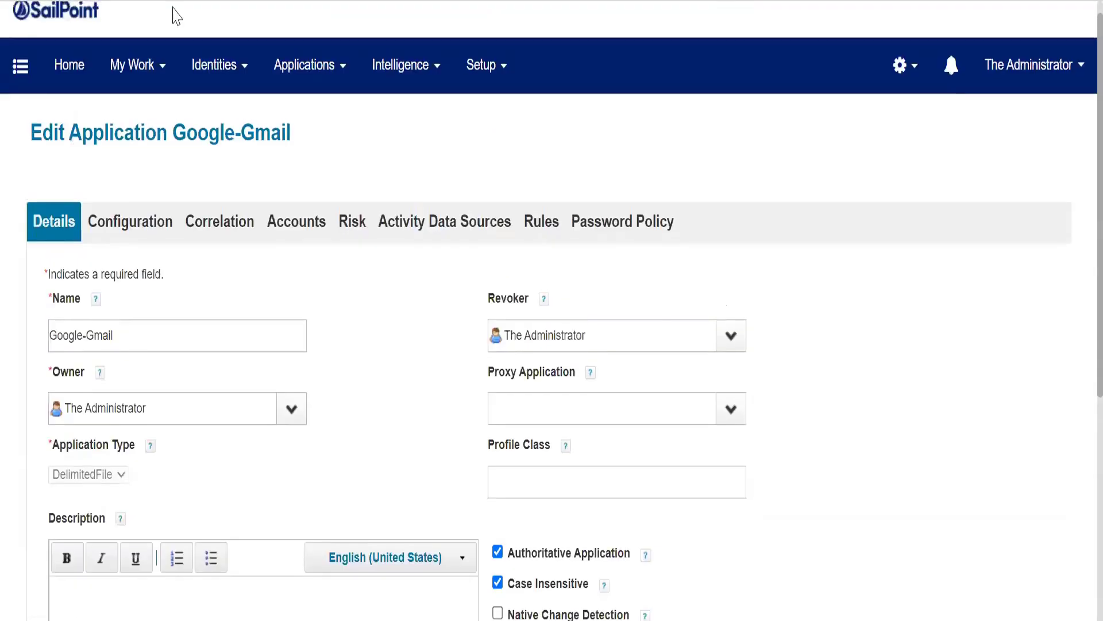
scroll(551, 310, down, 6)
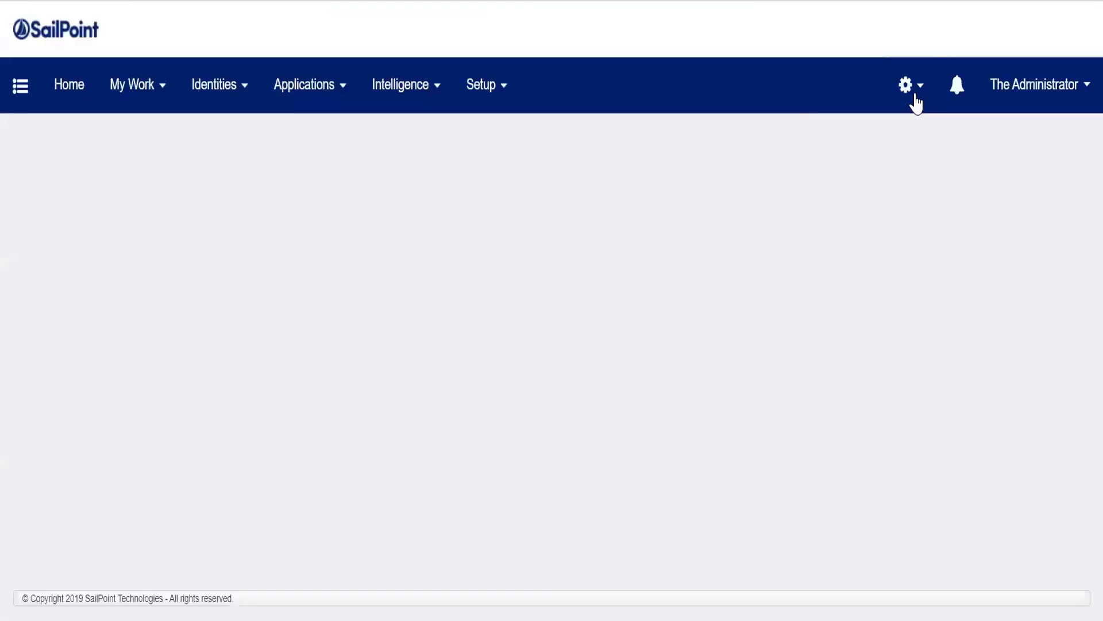
Step: Create a new application extended attribute named guinumber with display name GUI Number, checking the ApplicationExtended.hbm.xml mapping
click(915, 97)
click(885, 150)
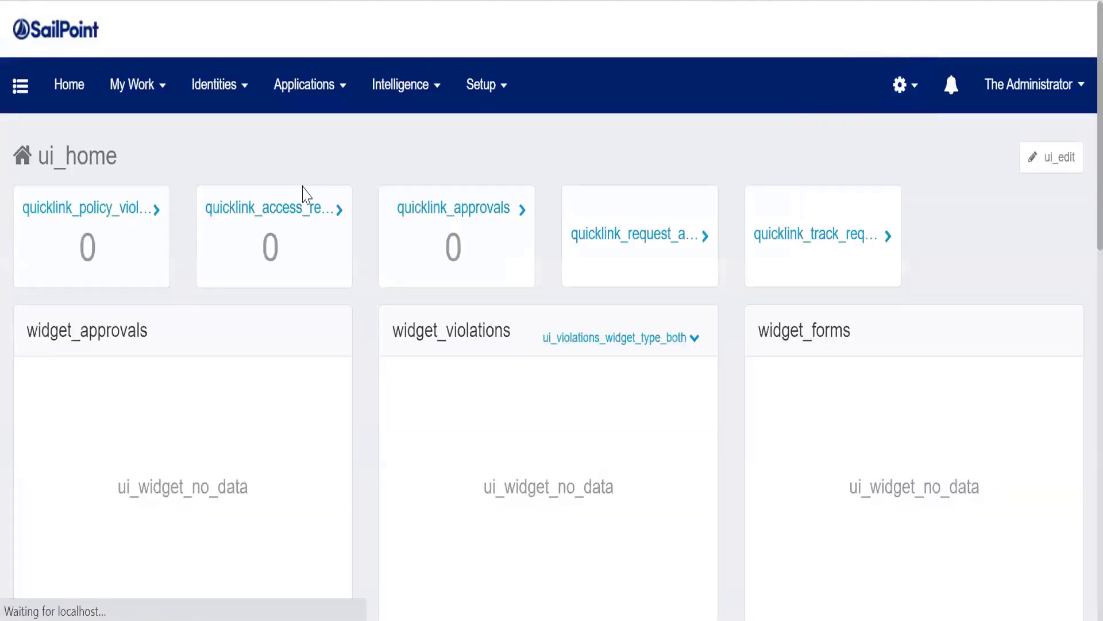
click(144, 508)
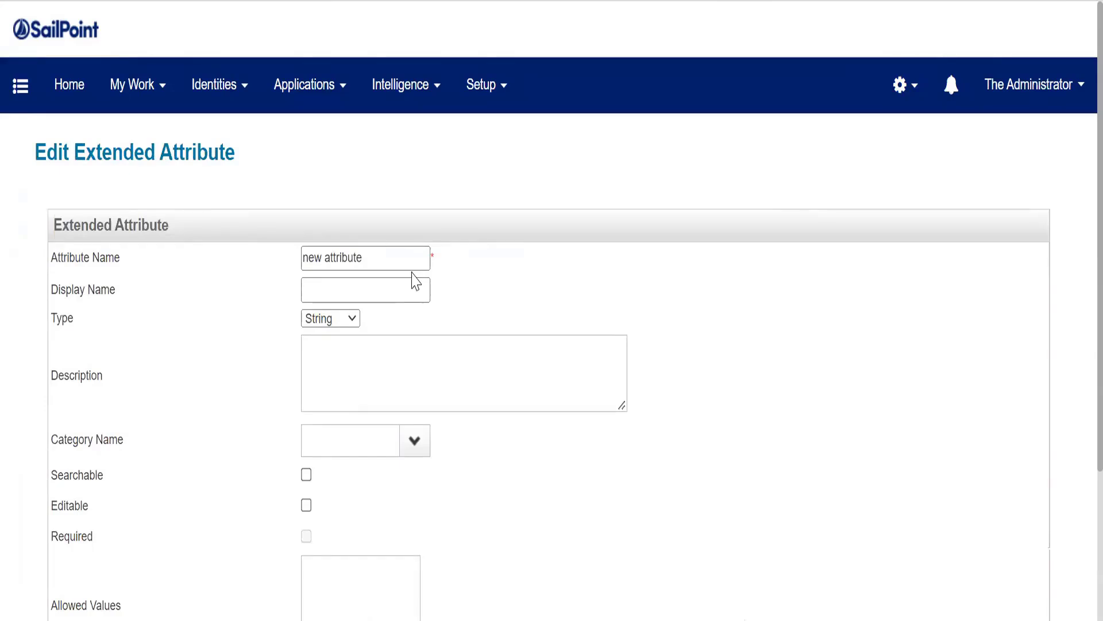
scroll(571, 577, down, 3)
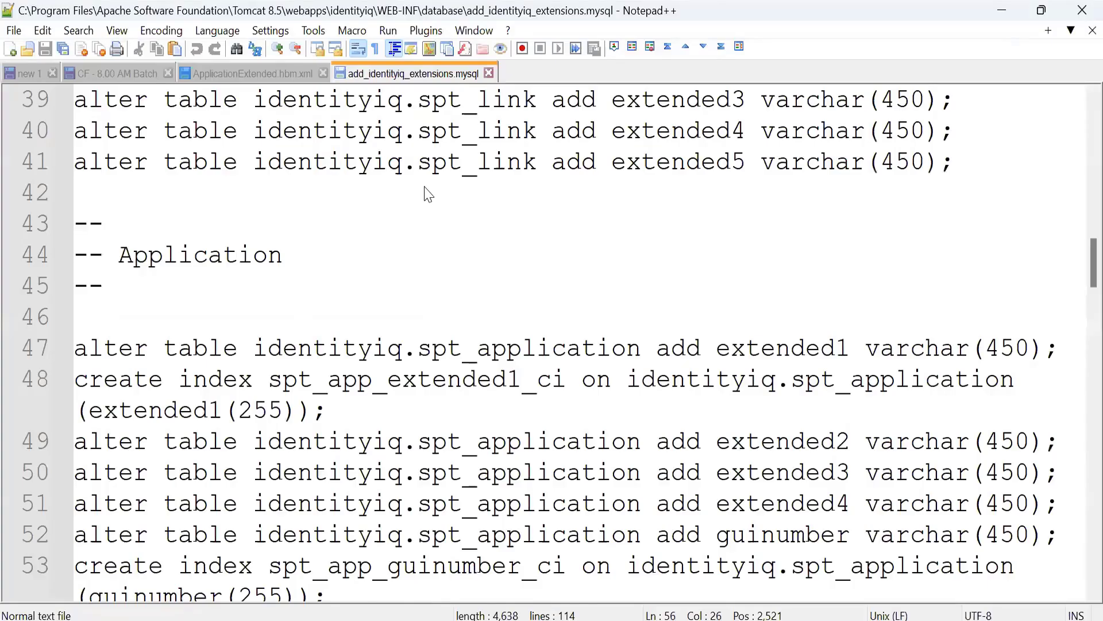
key(ctrl+Tab)
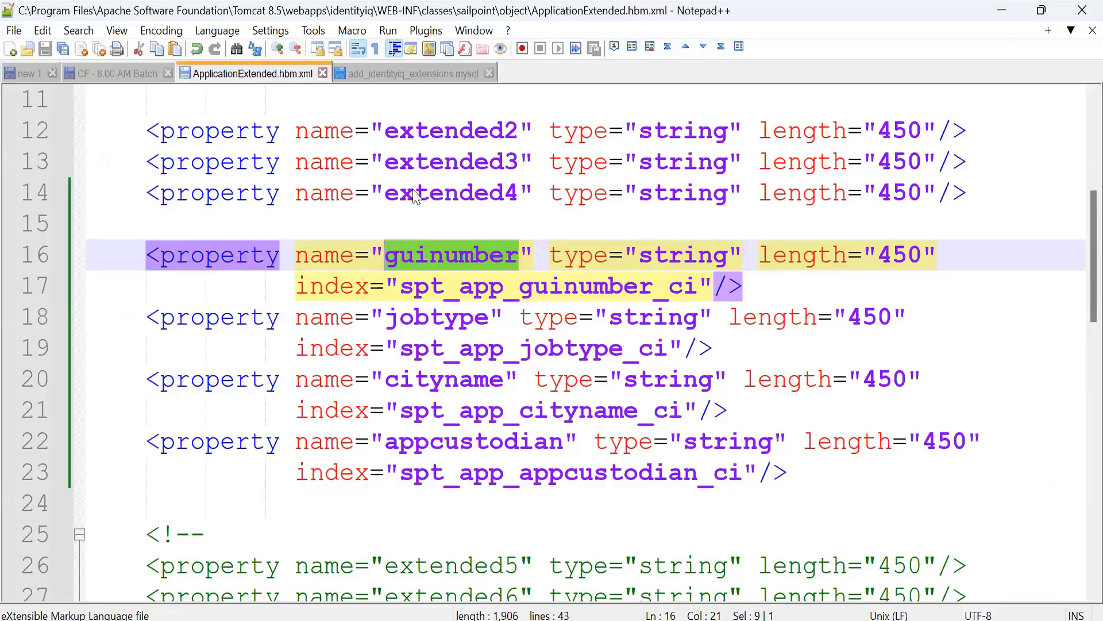
text(umber)
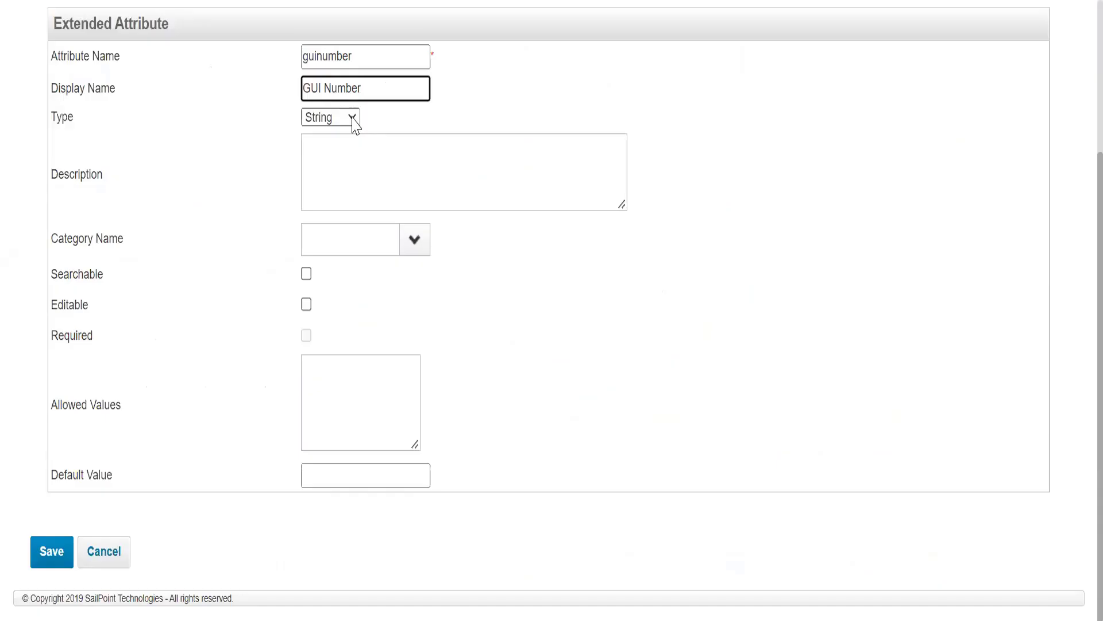
Step: Set the guinumber attribute's type to Integer
click(353, 119)
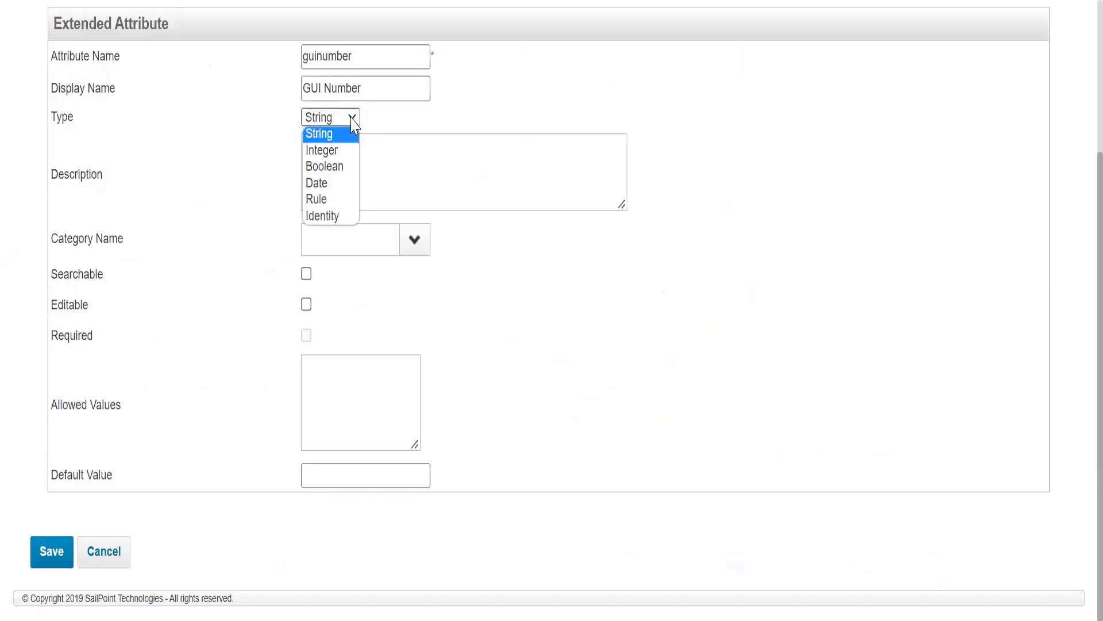
click(368, 87)
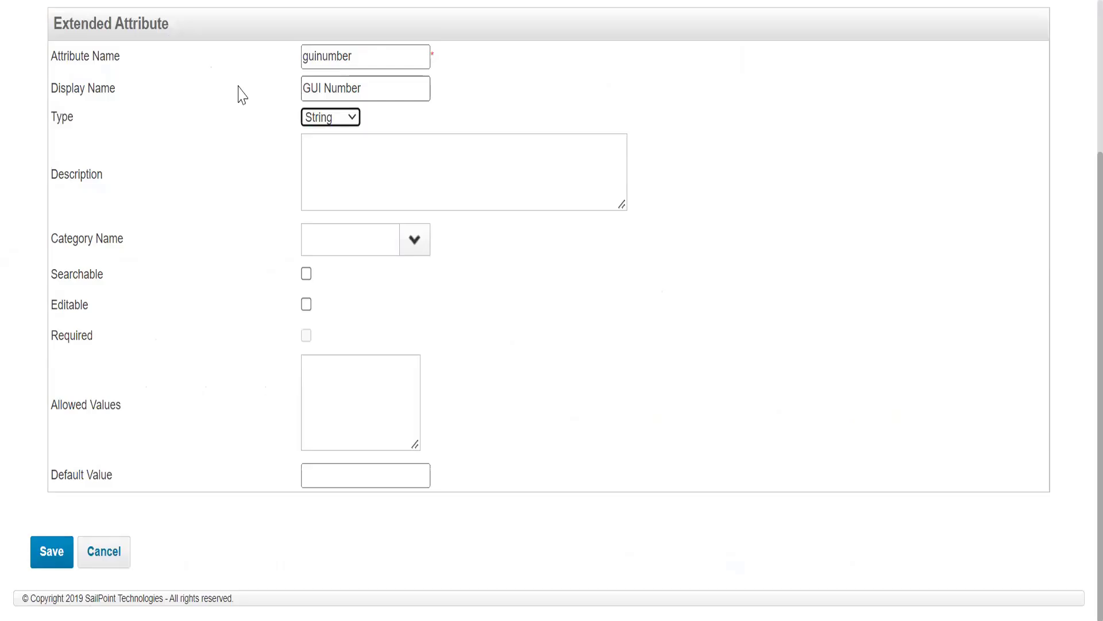
key(shift+Tab)
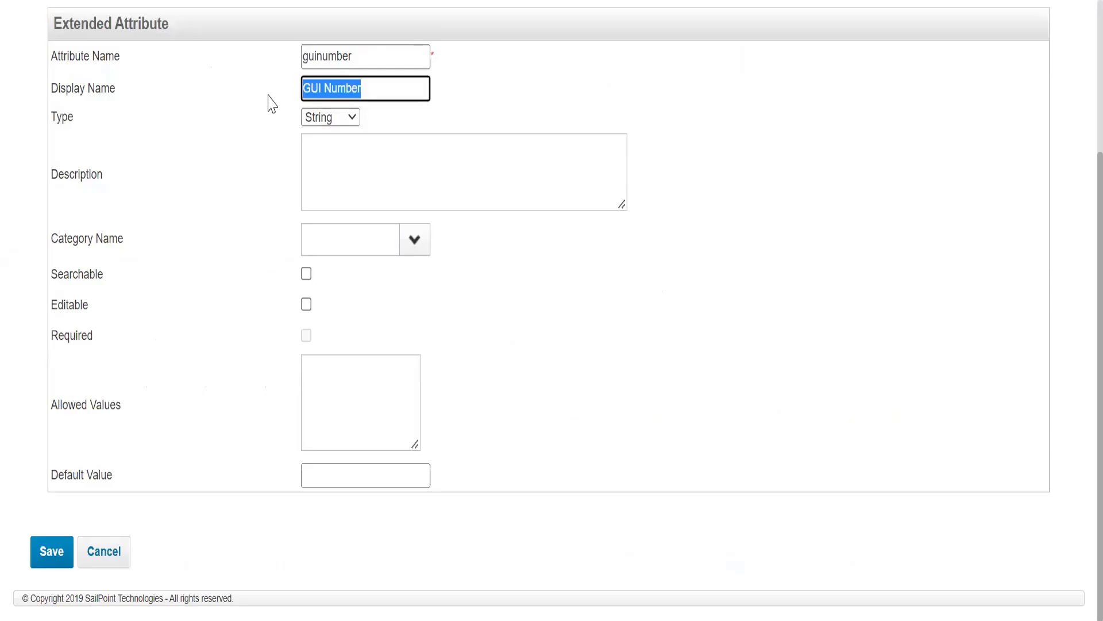
click(327, 117)
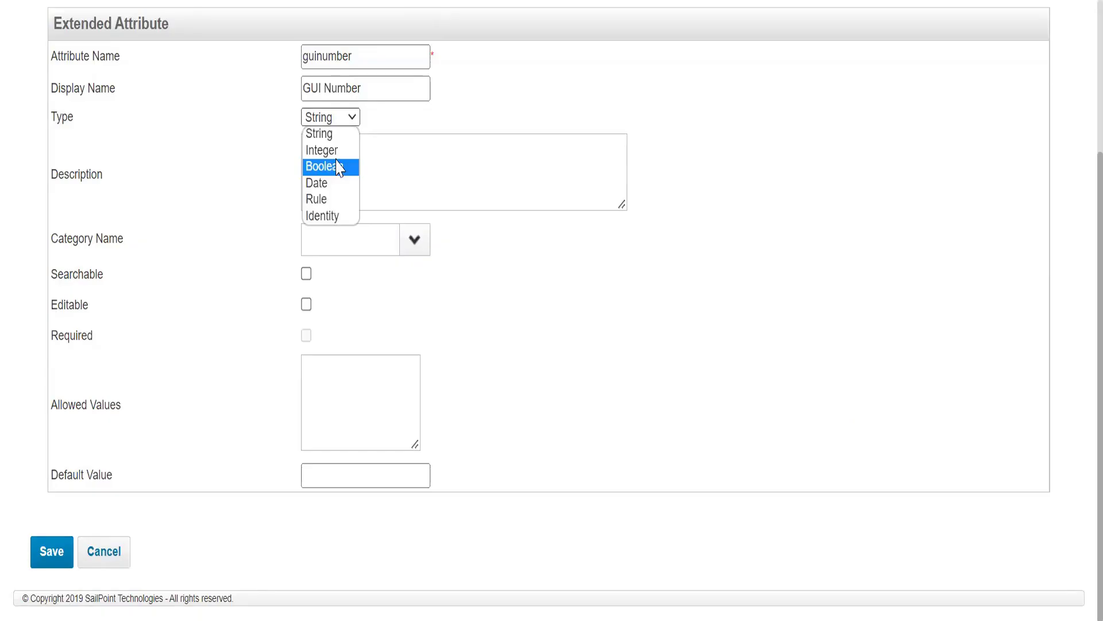
key(Up)
key(Return)
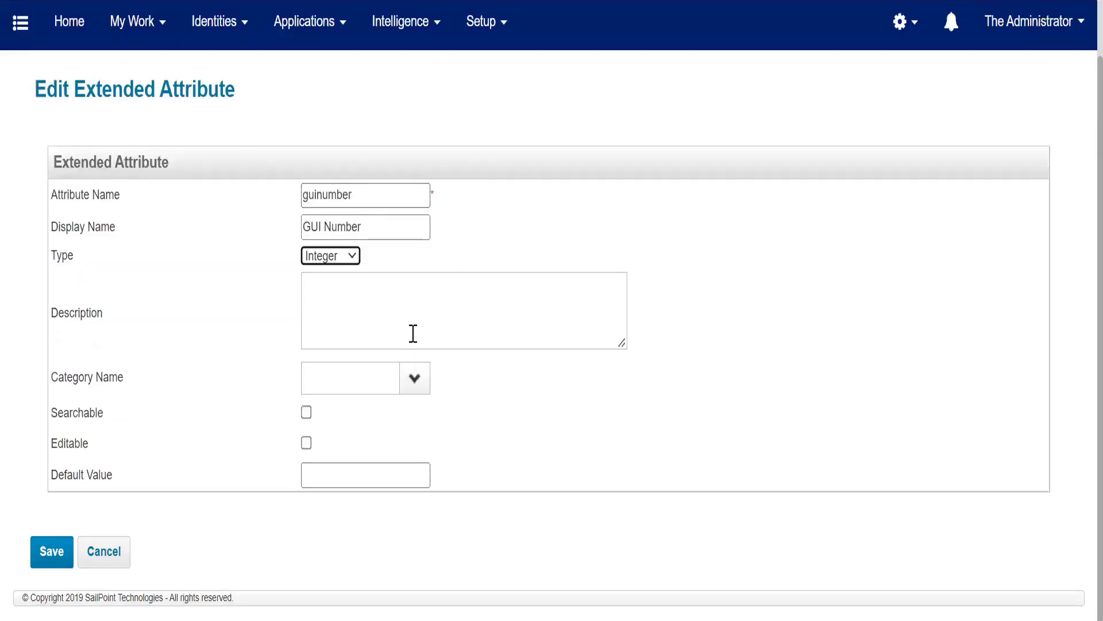
Step: Make the guinumber attribute Searchable and Editable, then save it
click(306, 412)
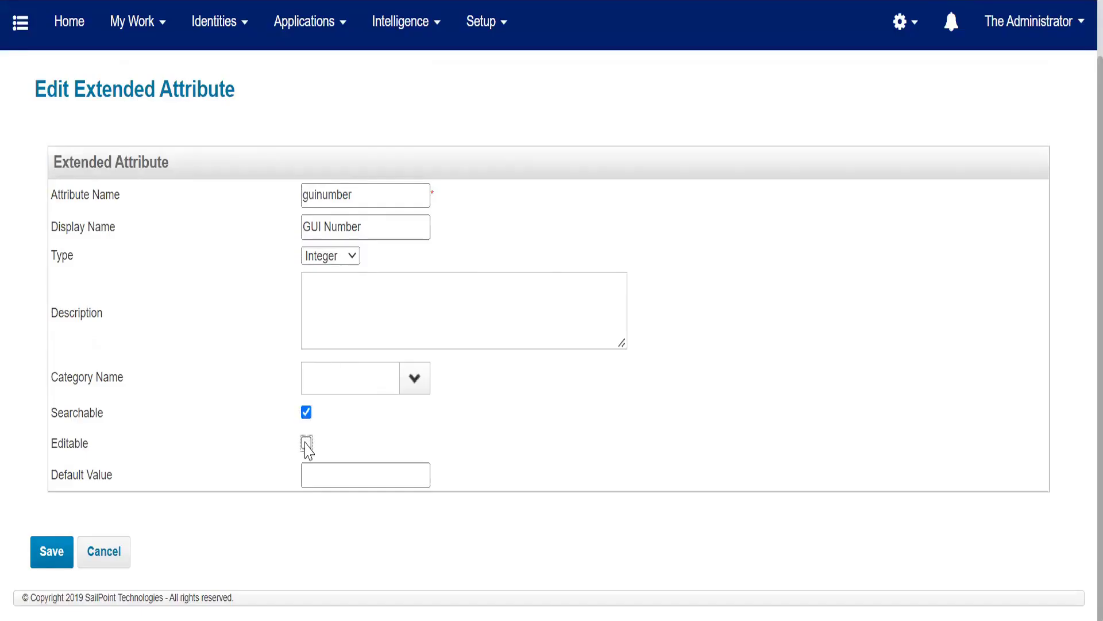
click(307, 443)
click(35, 557)
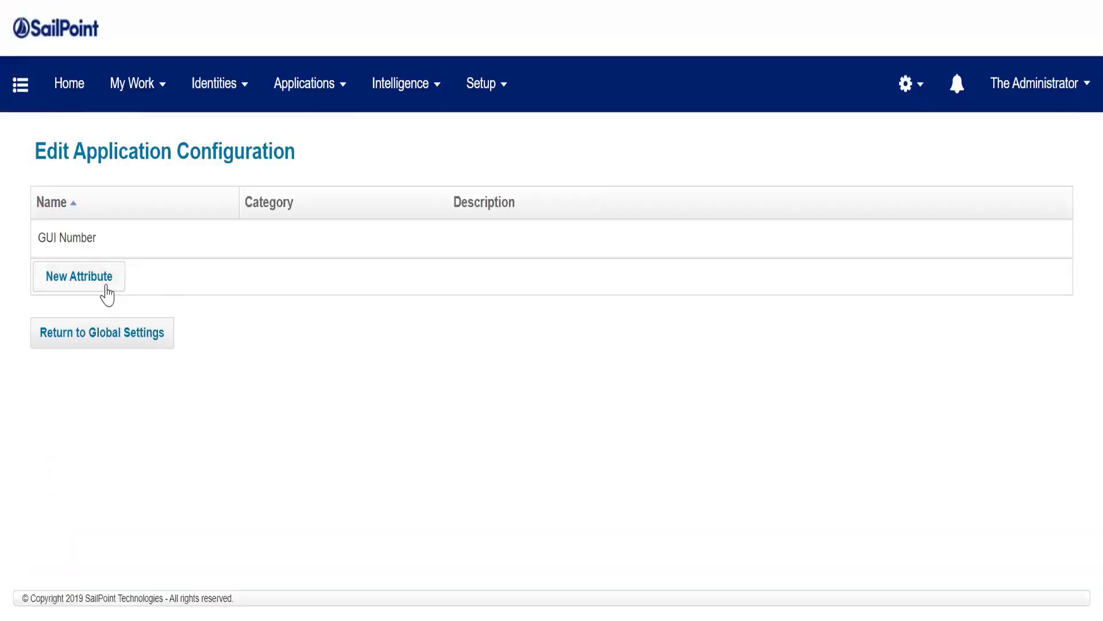
Step: Add a new application attribute jobtype with display name Job Type and type Boolean
click(106, 283)
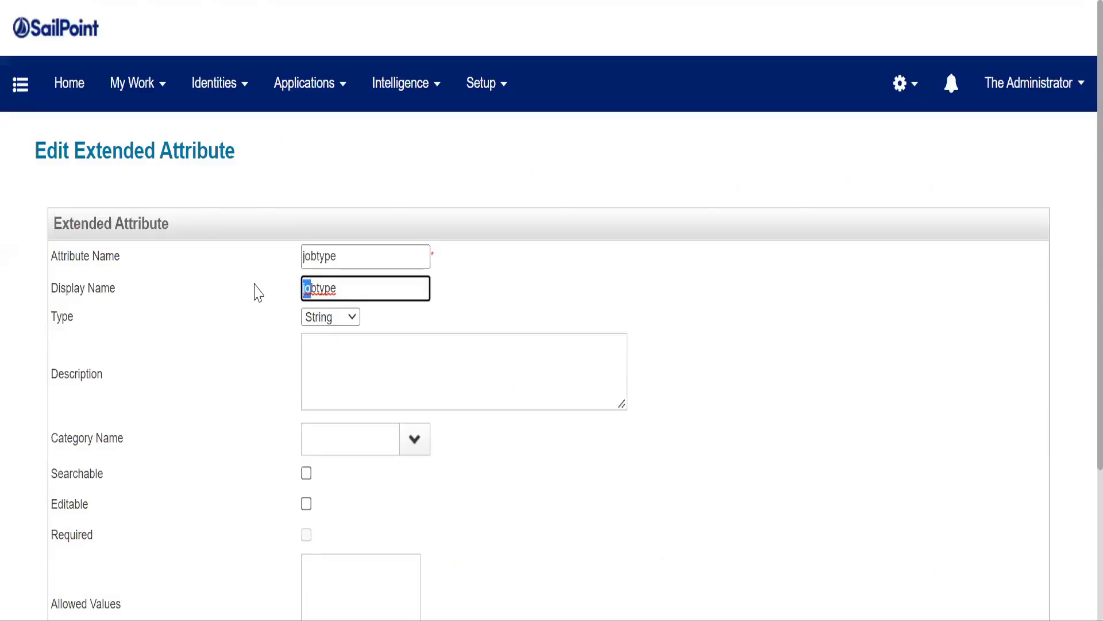
text(Job Type)
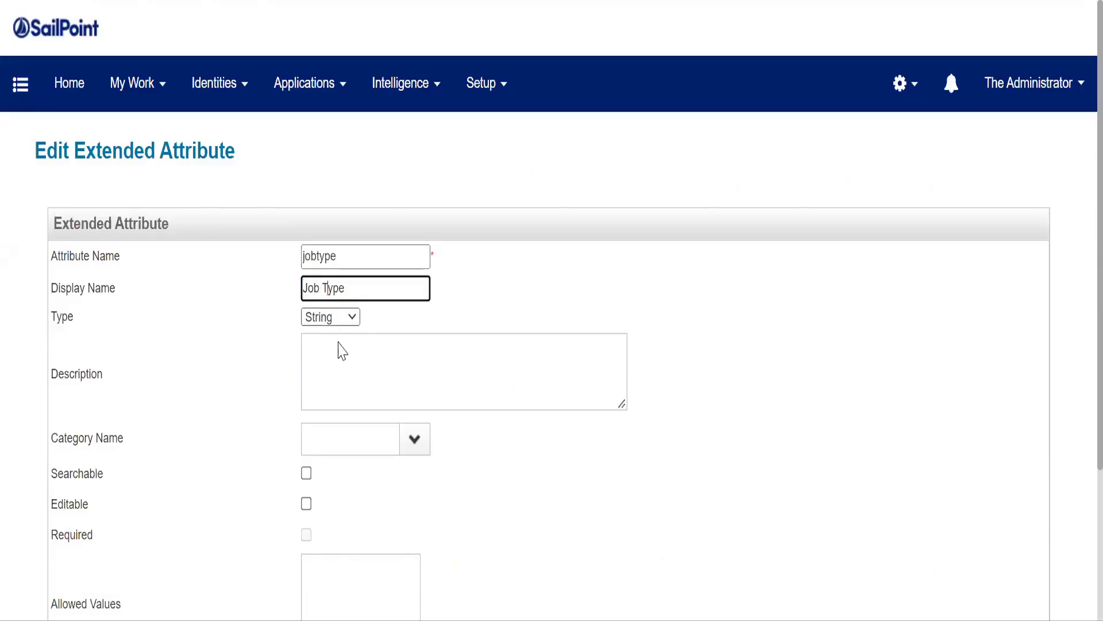
click(342, 322)
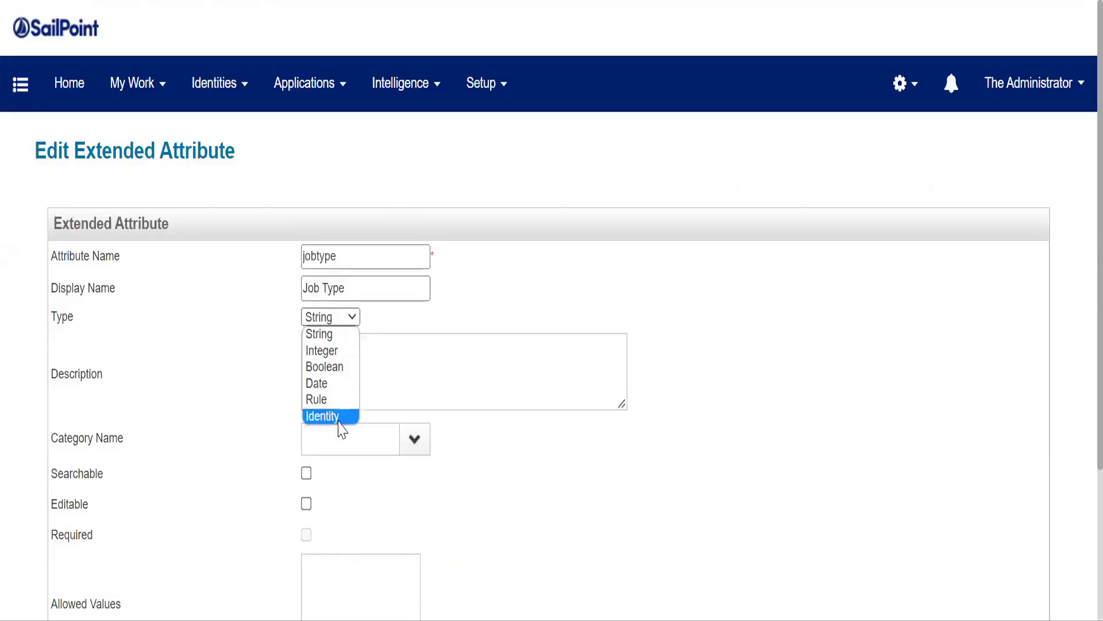
click(338, 368)
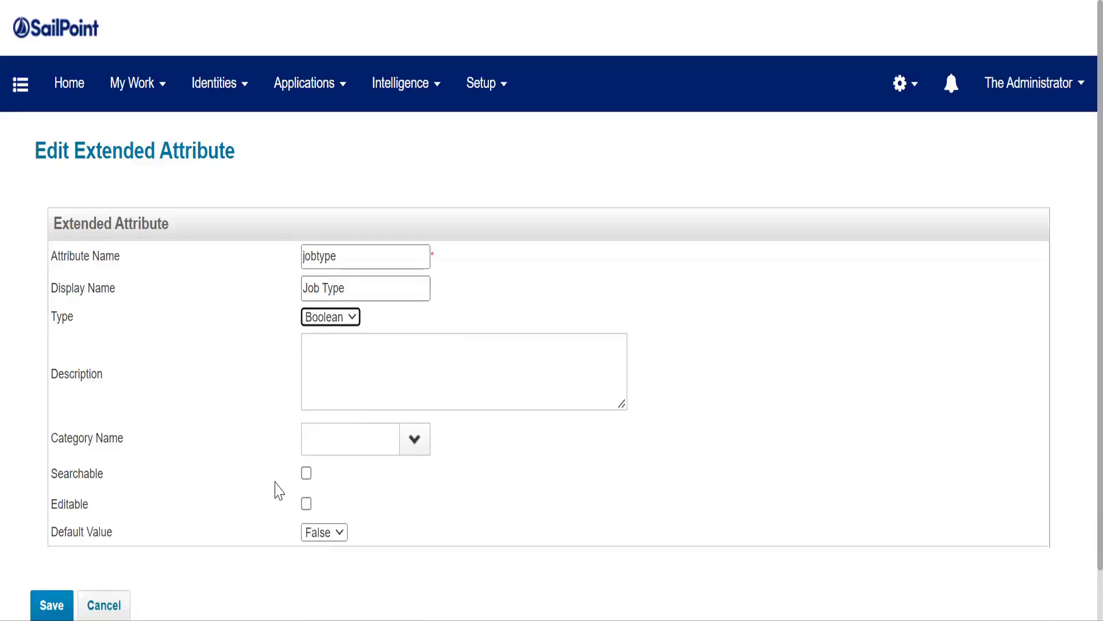
Step: Set the jobtype default value to True and make it Searchable and Editable
scroll(323, 485, down, 1)
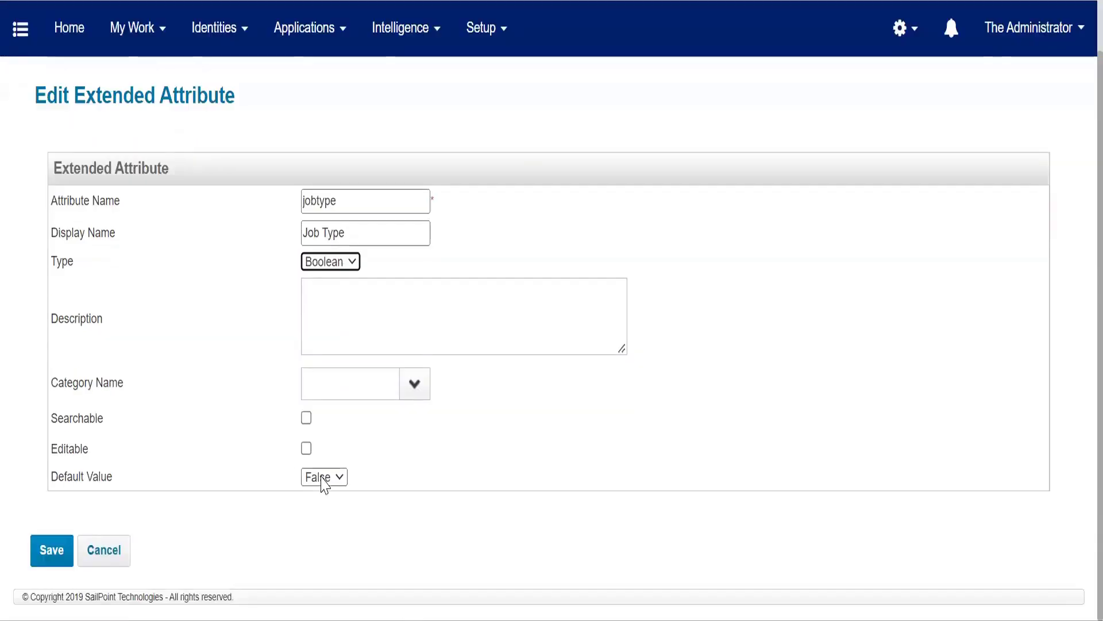
click(324, 478)
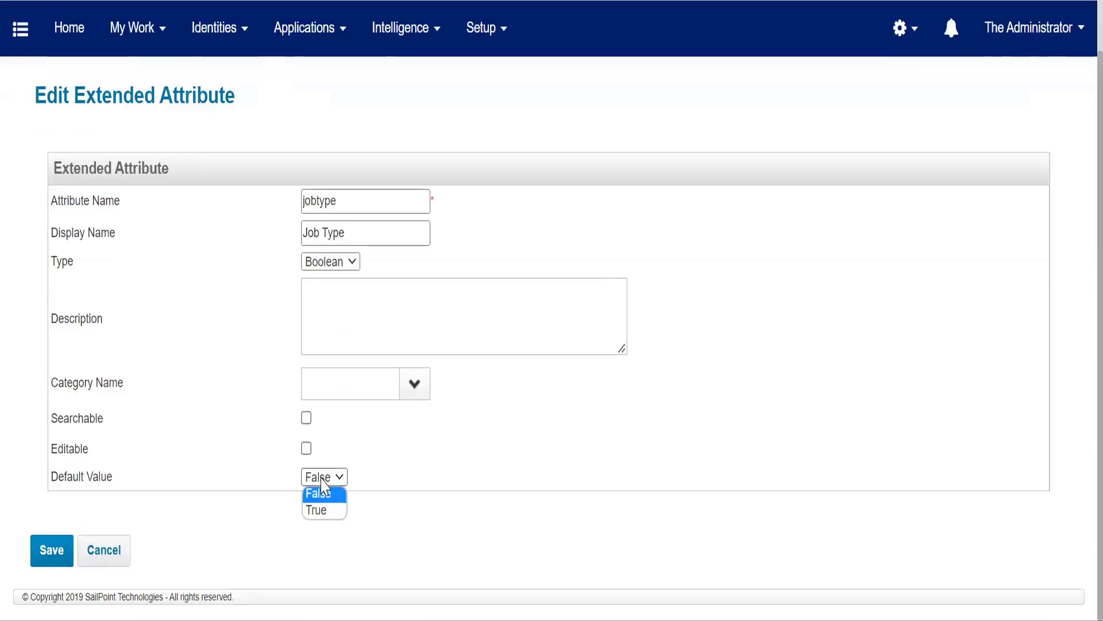
click(322, 512)
click(307, 418)
click(307, 449)
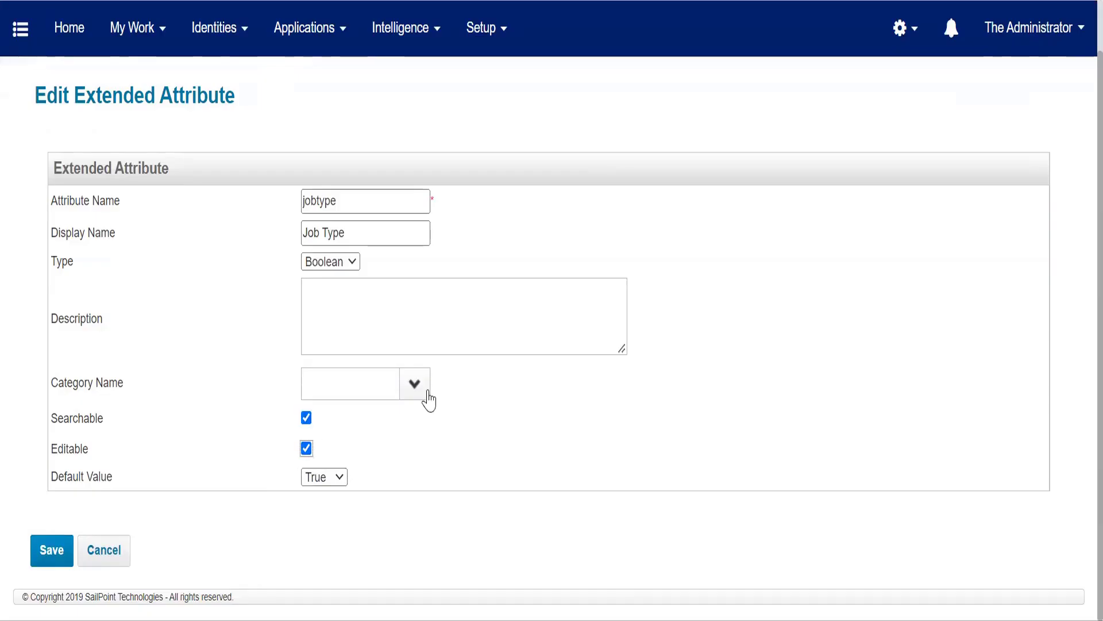
click(352, 325)
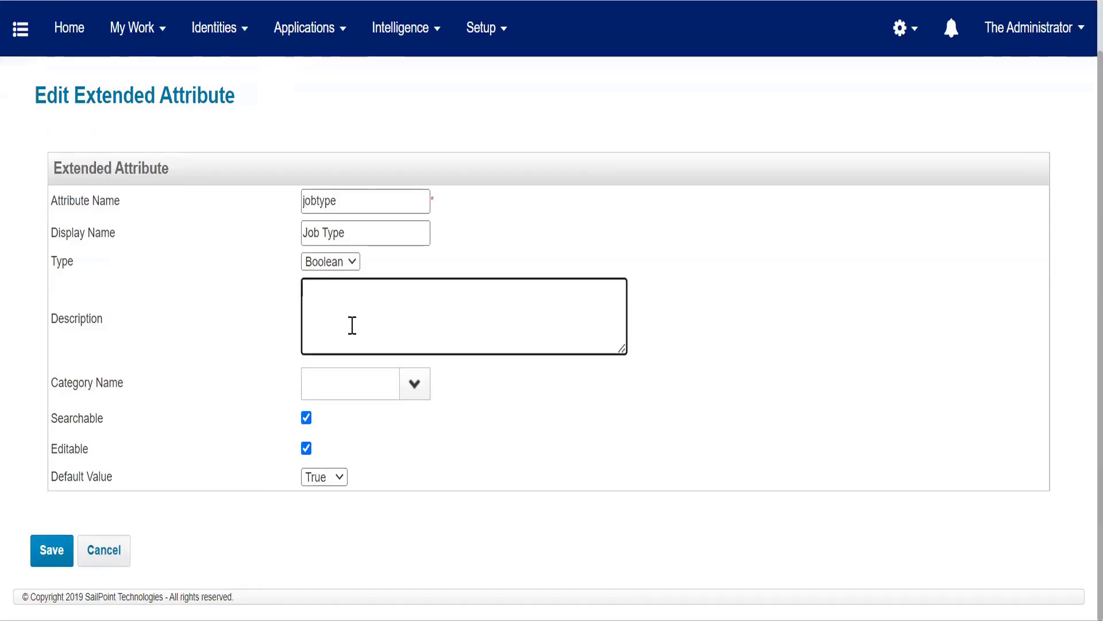
click(414, 383)
click(335, 391)
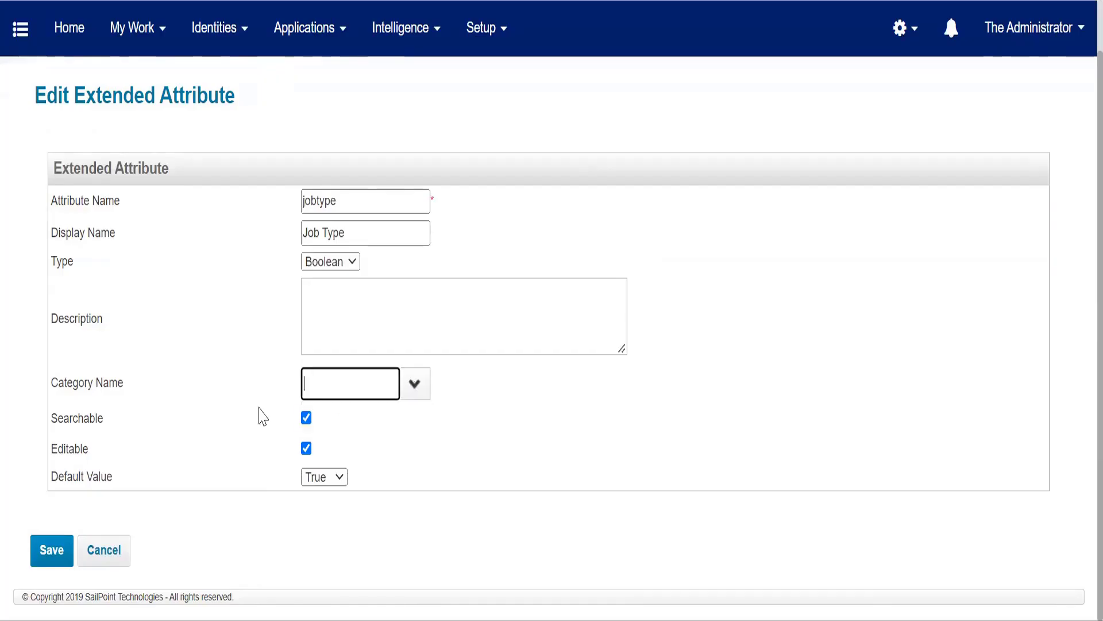
click(185, 432)
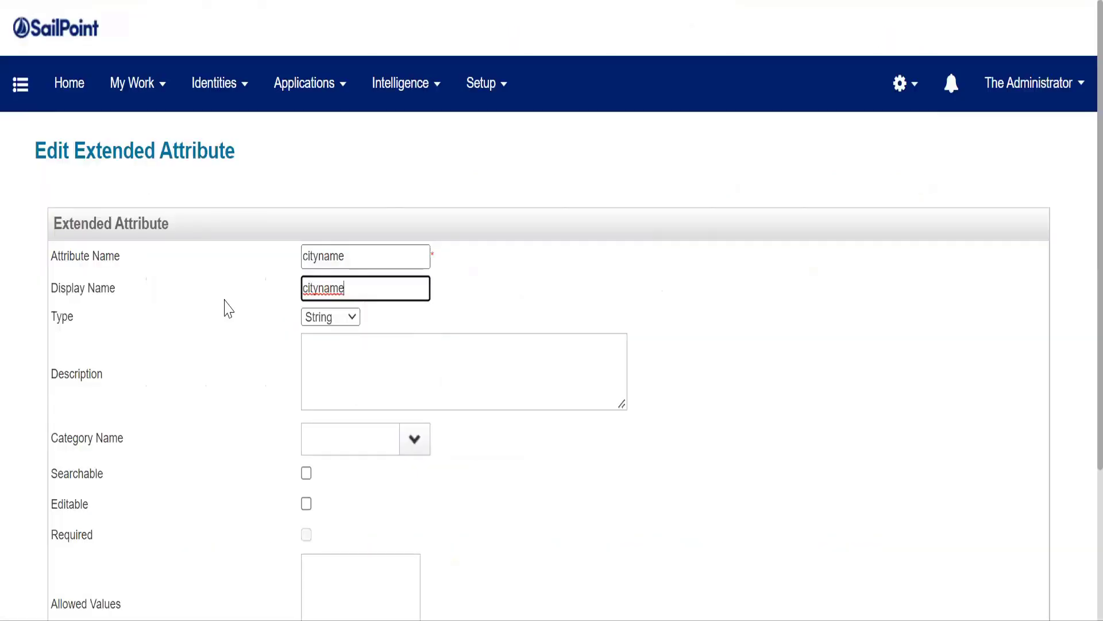
Step: Give the new cityname attribute the display name City Name and keep its type String
key(ctrl+a)
text(City ameN)
click(332, 321)
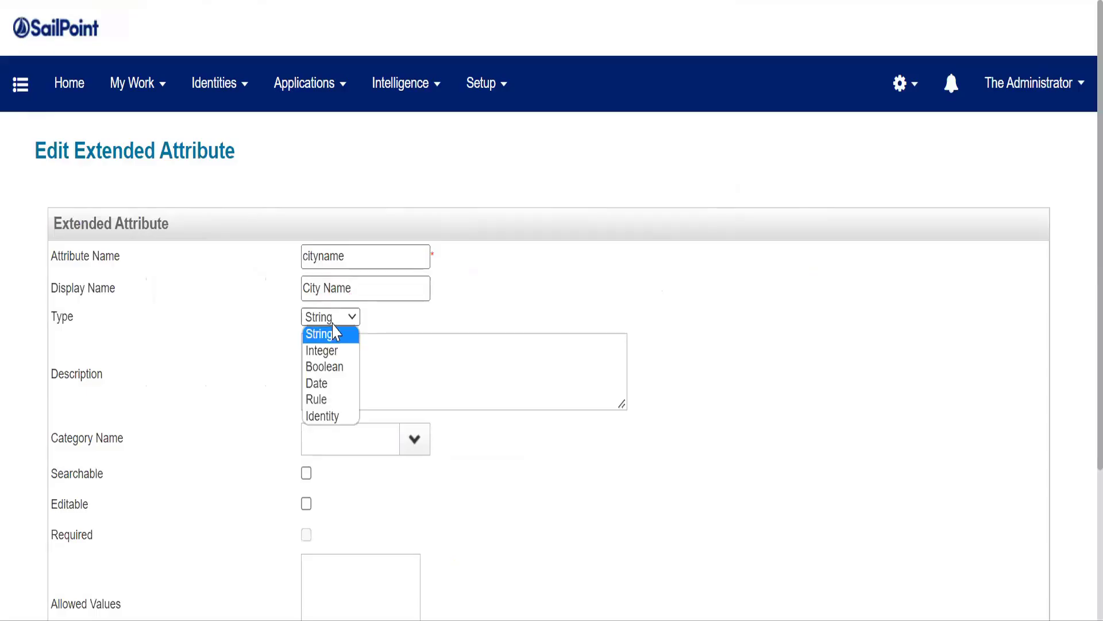
click(330, 340)
Step: Make the cityname attribute Searchable and Editable
scroll(230, 375, down, 3)
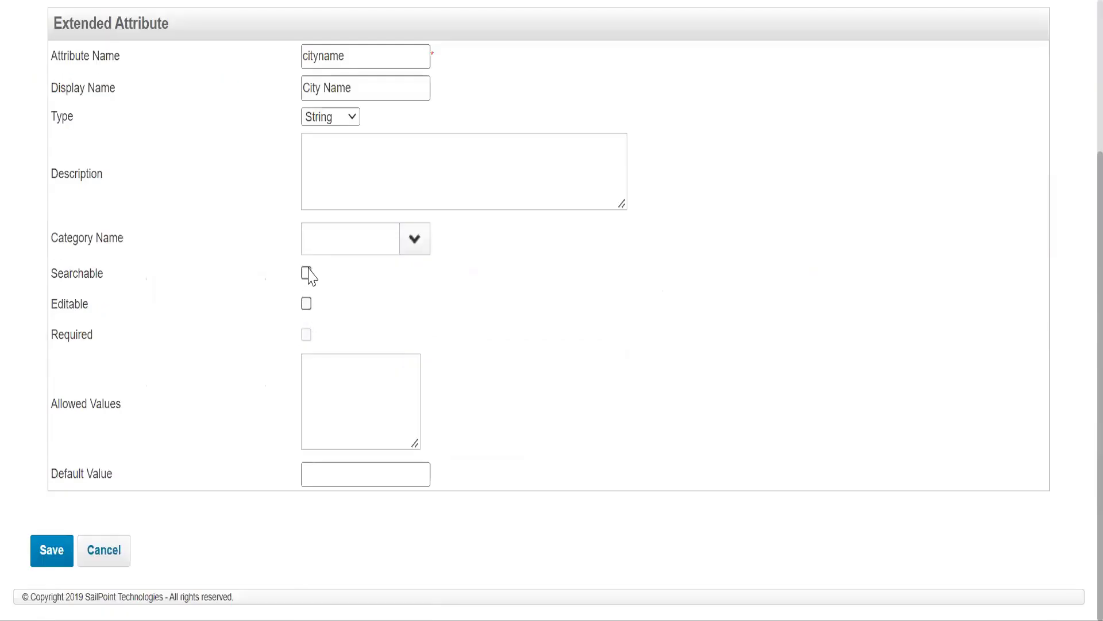
click(306, 273)
click(306, 304)
click(316, 375)
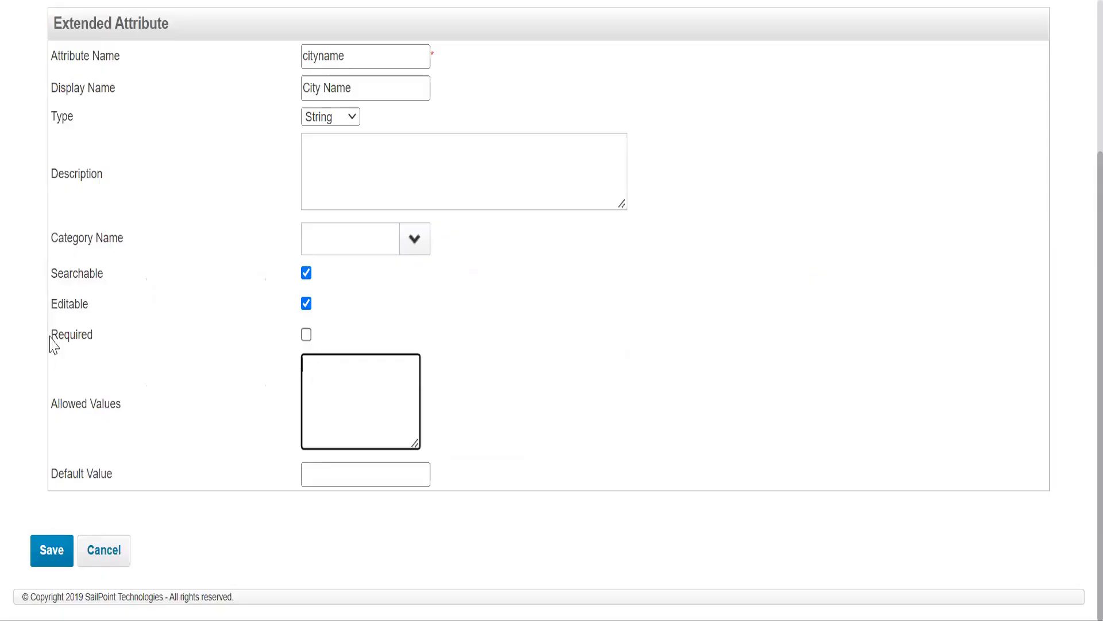
Step: Mark the cityname attribute as Required
drag(52, 335, 285, 343)
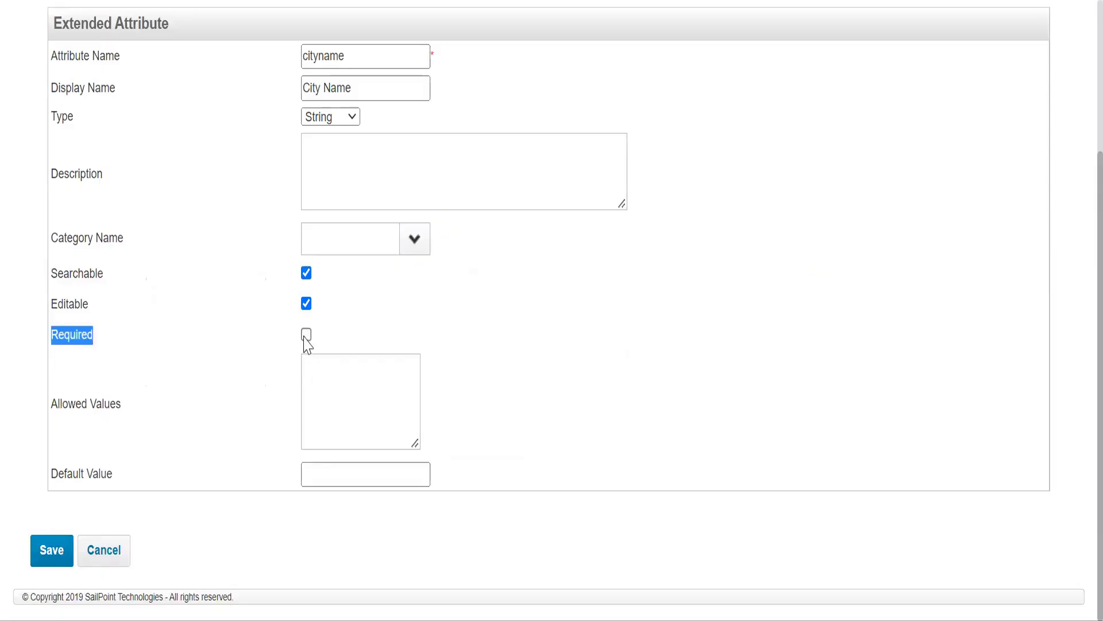
click(428, 55)
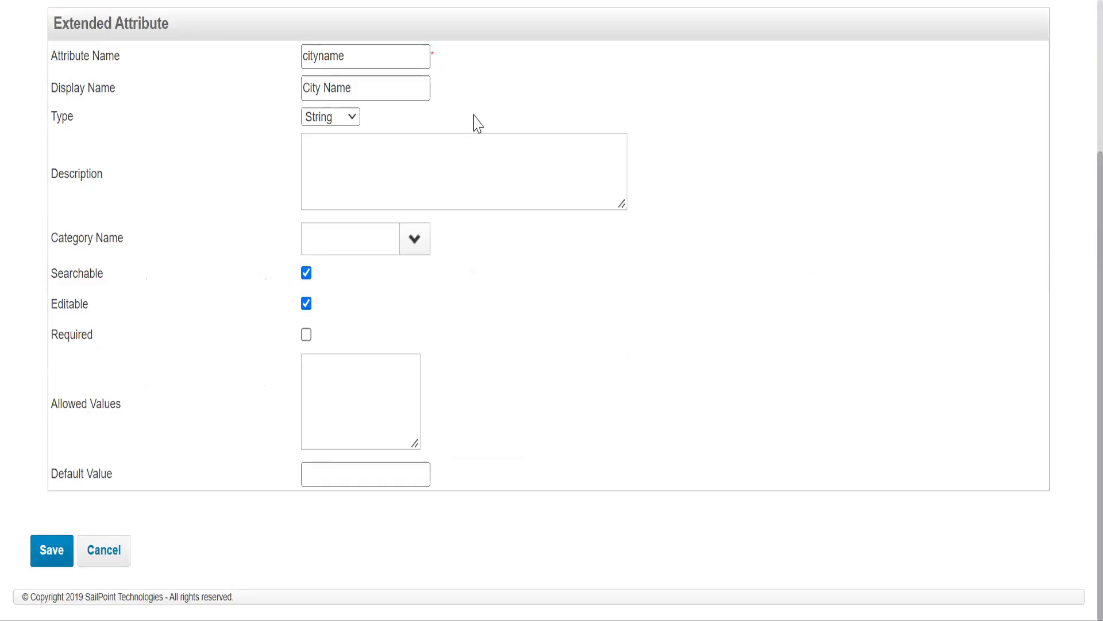
key(ctrl+plus)
key(ctrl+plus)
double_click(476, 69)
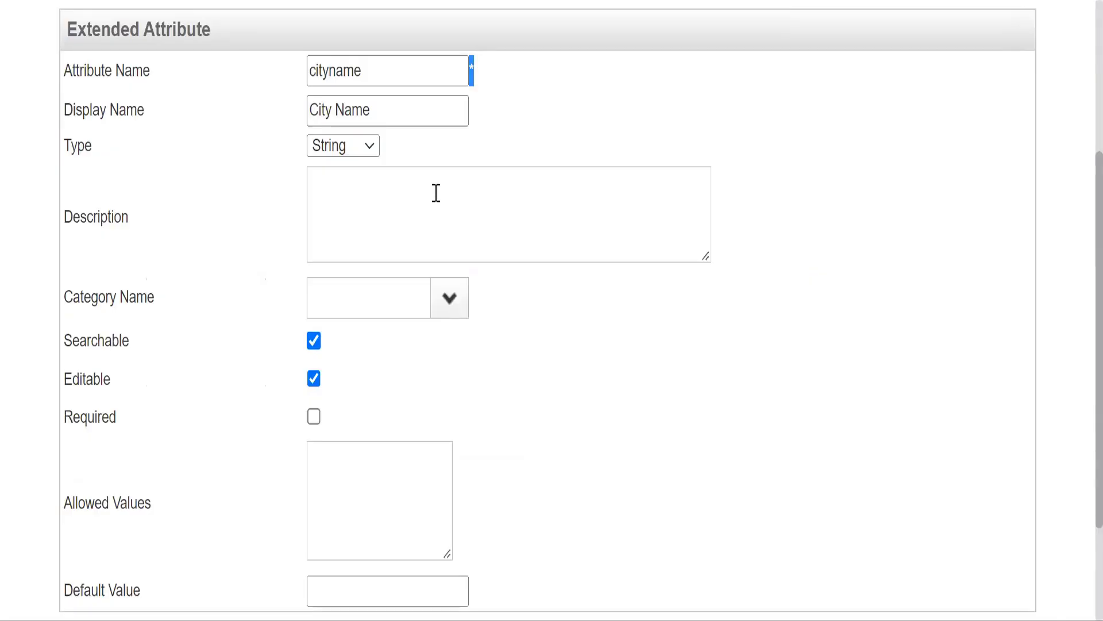
key(ctrl+minus)
key(ctrl+minus)
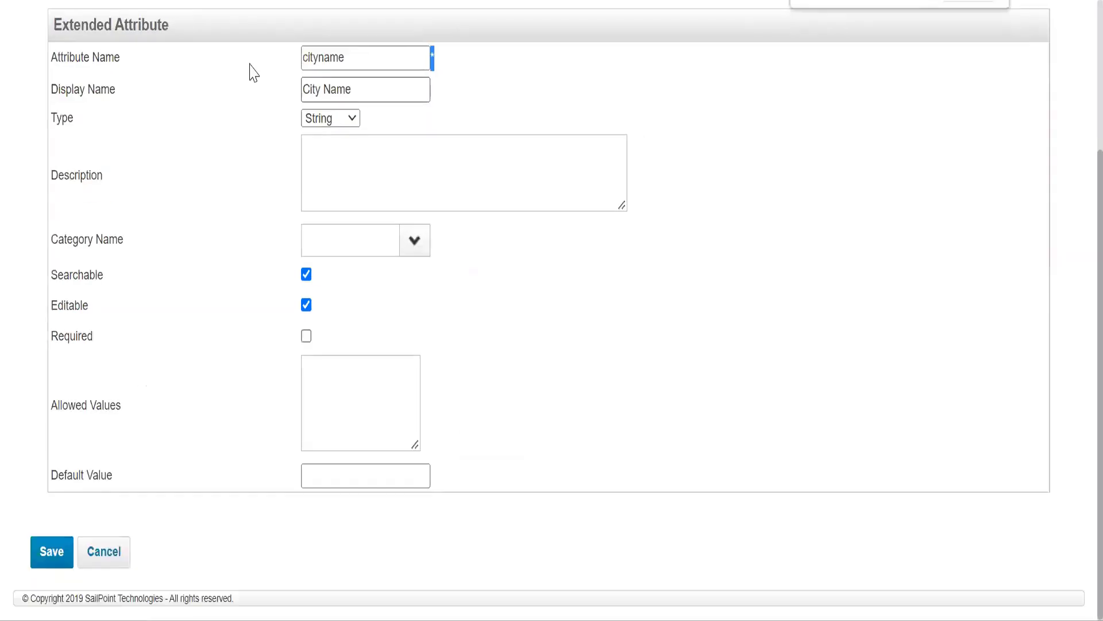
drag(348, 58, 249, 63)
drag(70, 336, 306, 339)
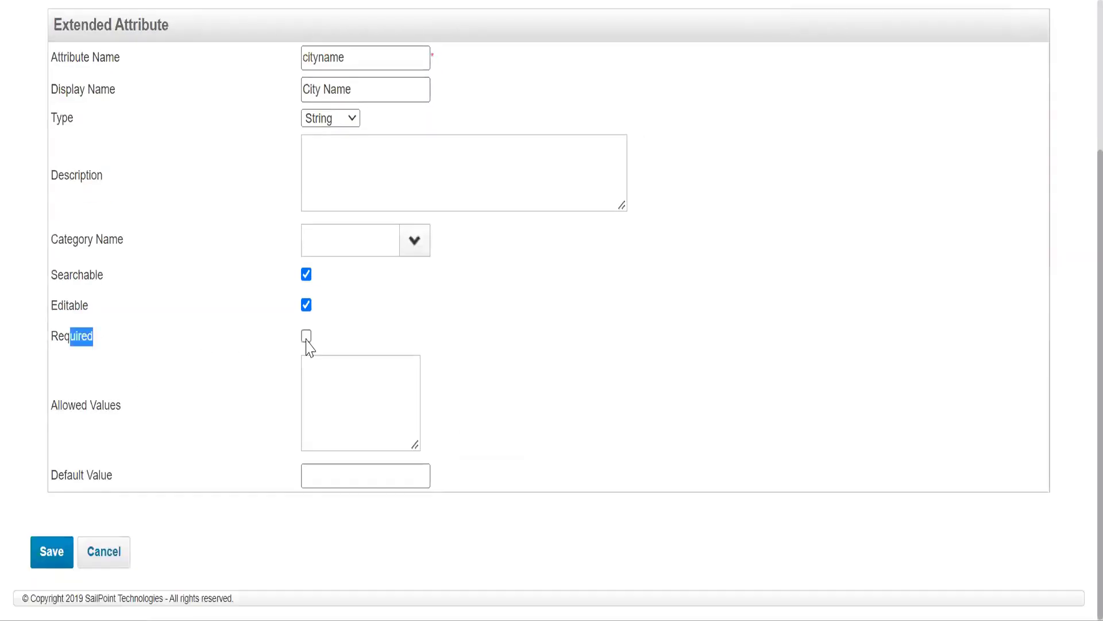
click(306, 337)
Step: Enter allowed values Bengaluru;, New Delhi;, Chennai; and Kolkatta; on separate lines, then save the cityname attribute
click(371, 396)
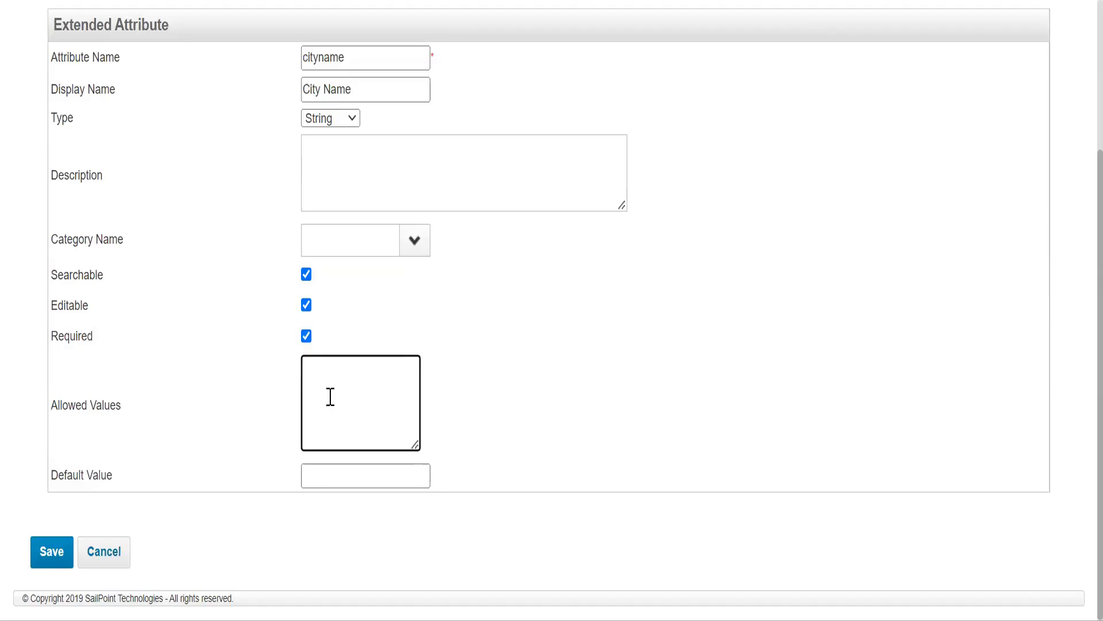
text(Bengaluru;)
key(Return)
text(New Delhi;)
key(Return)
text(Ch)
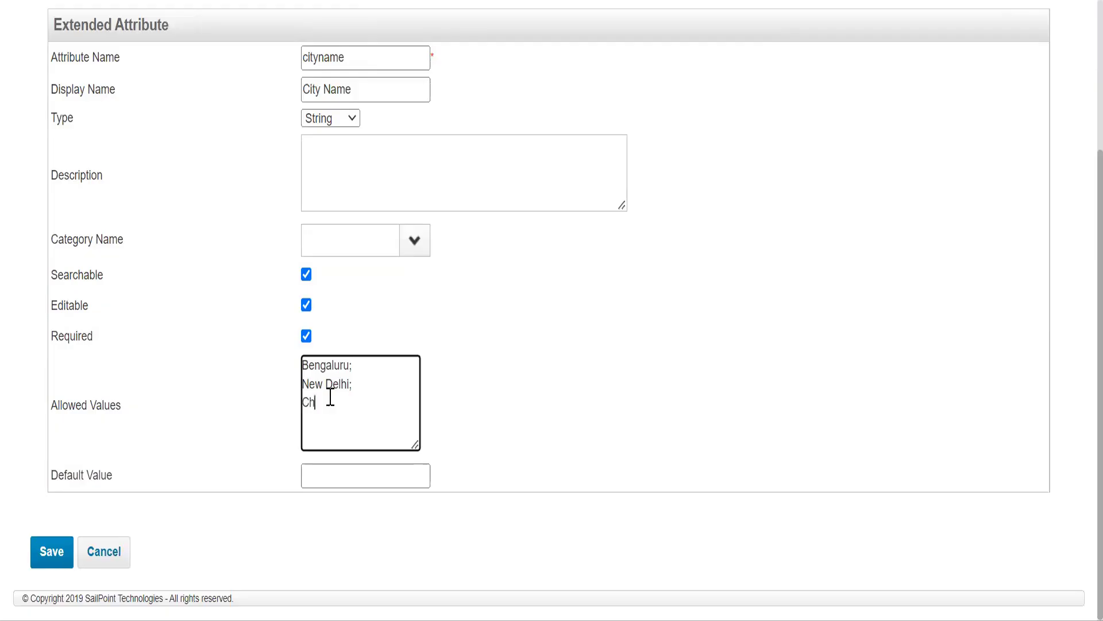
text(ennai;)
key(Return)
text(Kolkatta)
key(BackSpace)
key(BackSpace)
text(ta;)
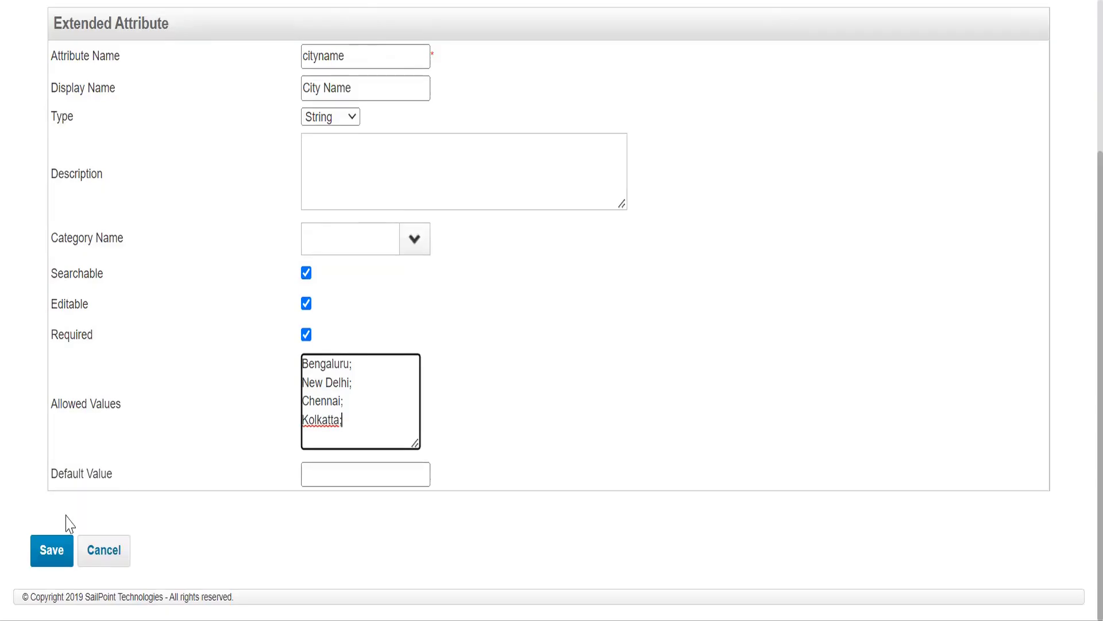
click(52, 567)
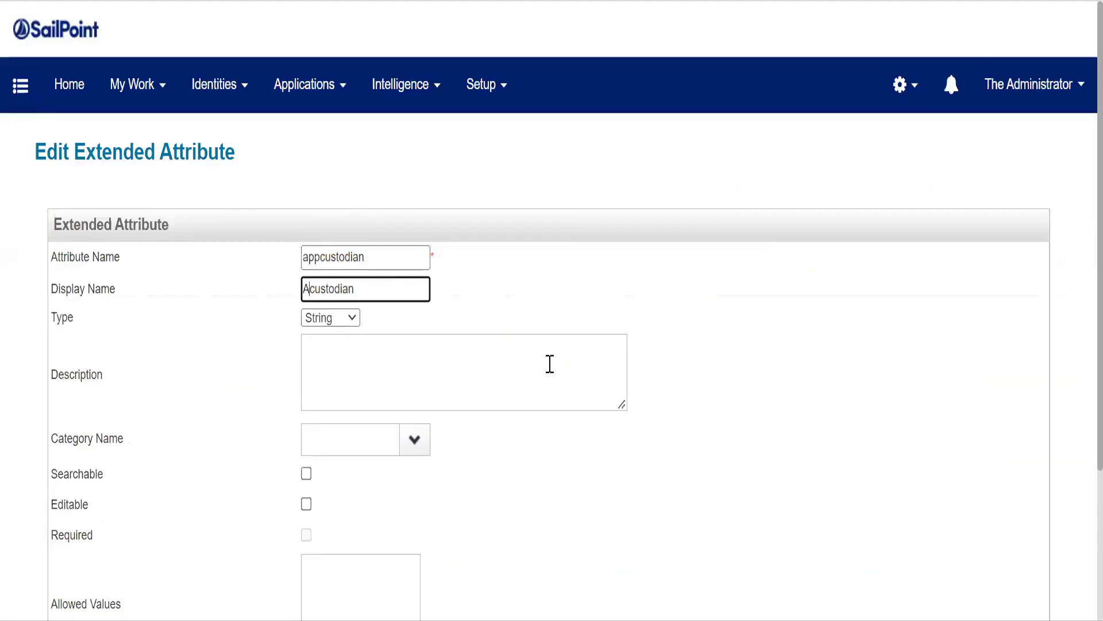
Step: Set the appcustodian attribute's display name to Application Custodian
text(pplication)
key(Delete)
text(C)
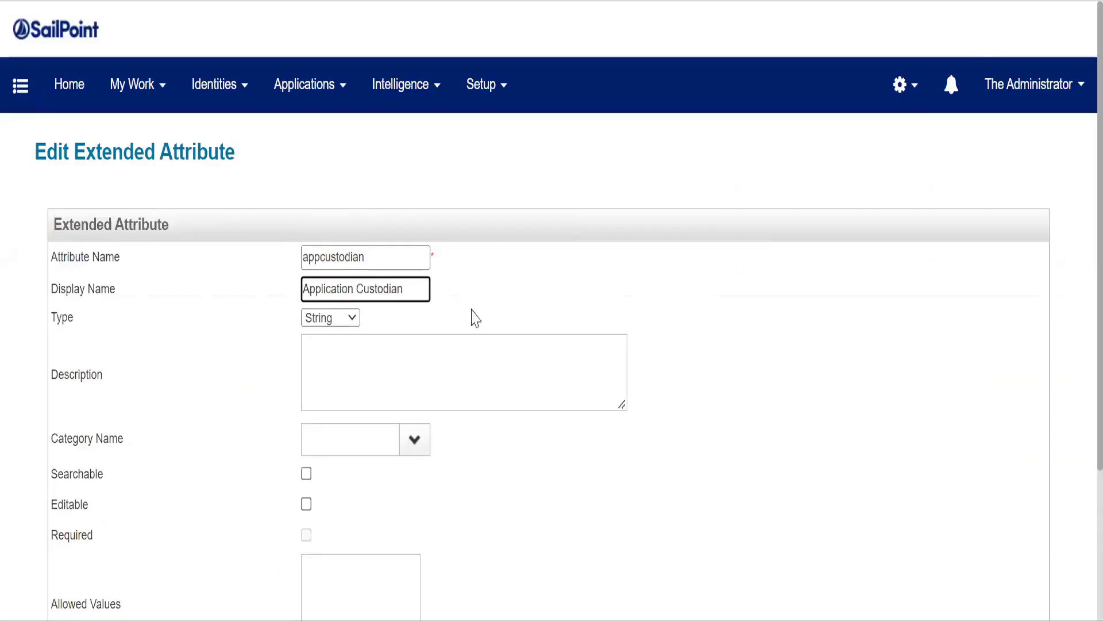
Step: Try the Rule type for appcustodian and look through its default rule list
scroll(402, 317, down, 2)
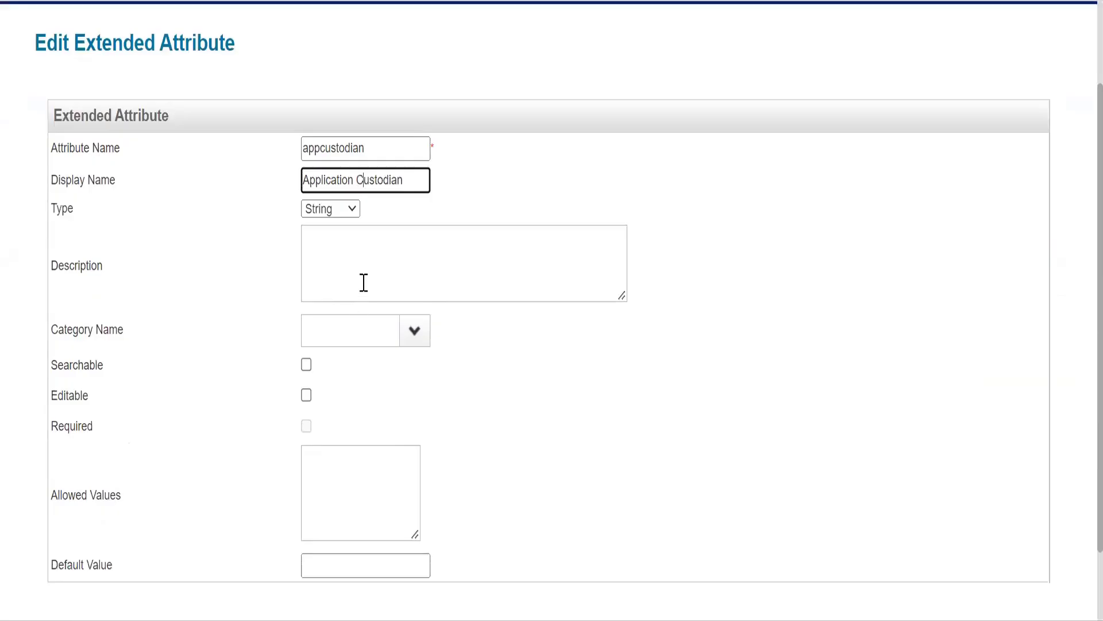
click(357, 214)
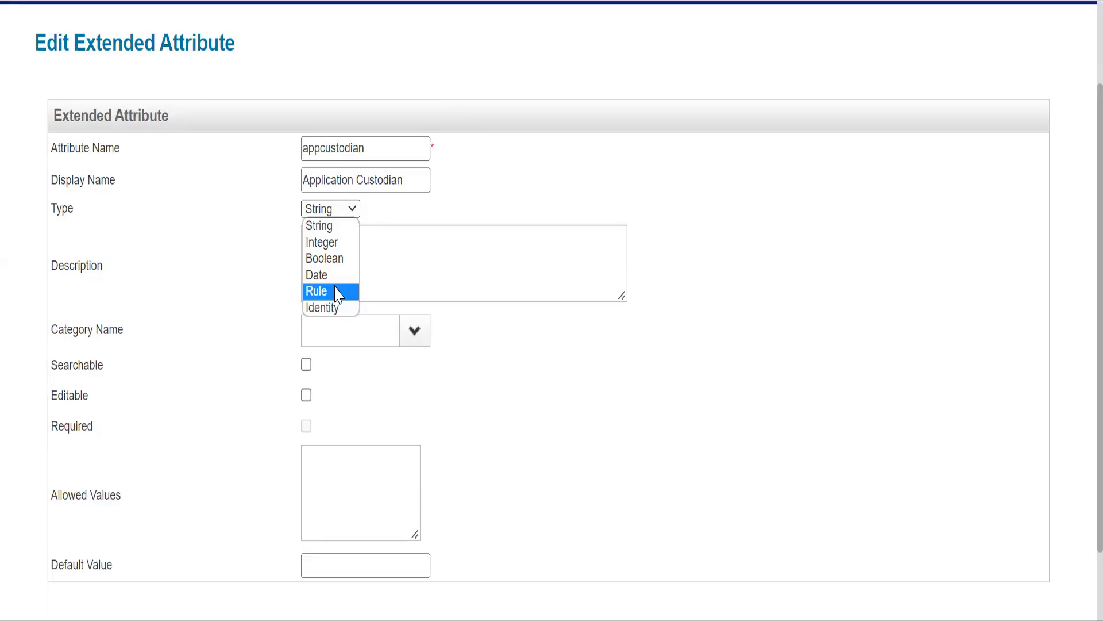
click(317, 291)
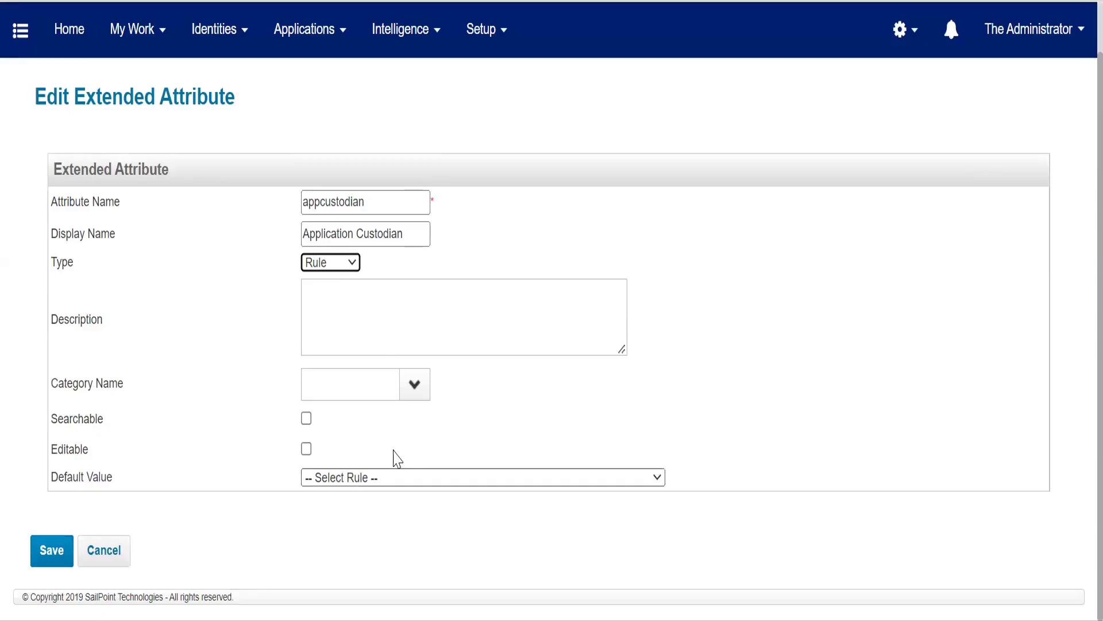
click(396, 477)
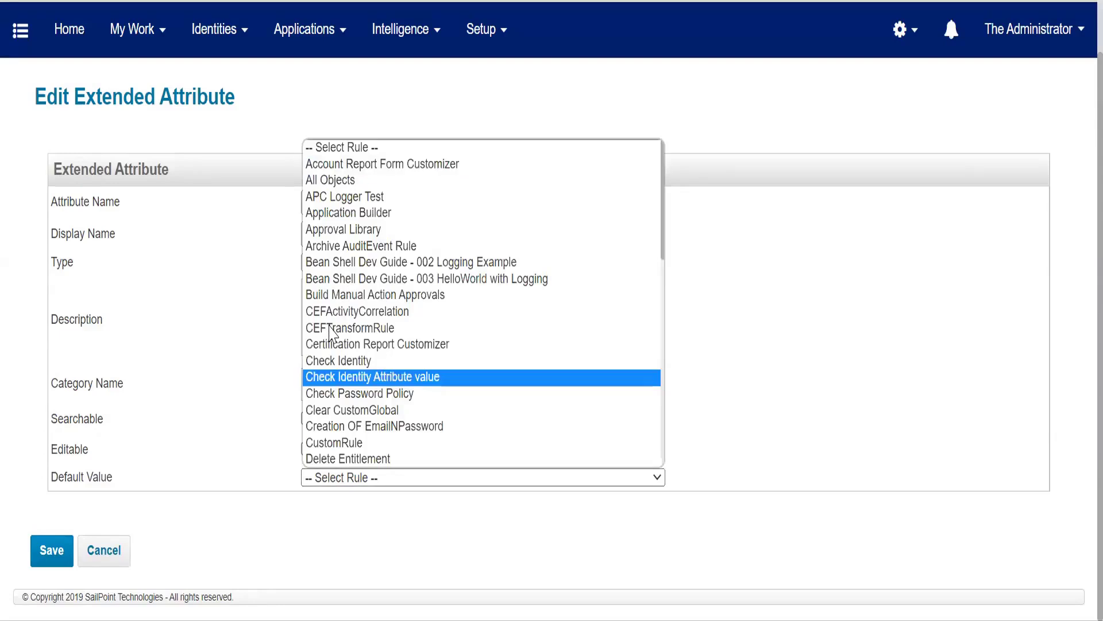
click(349, 268)
Step: Change the appcustodian attribute's type to Identity
click(322, 329)
click(351, 265)
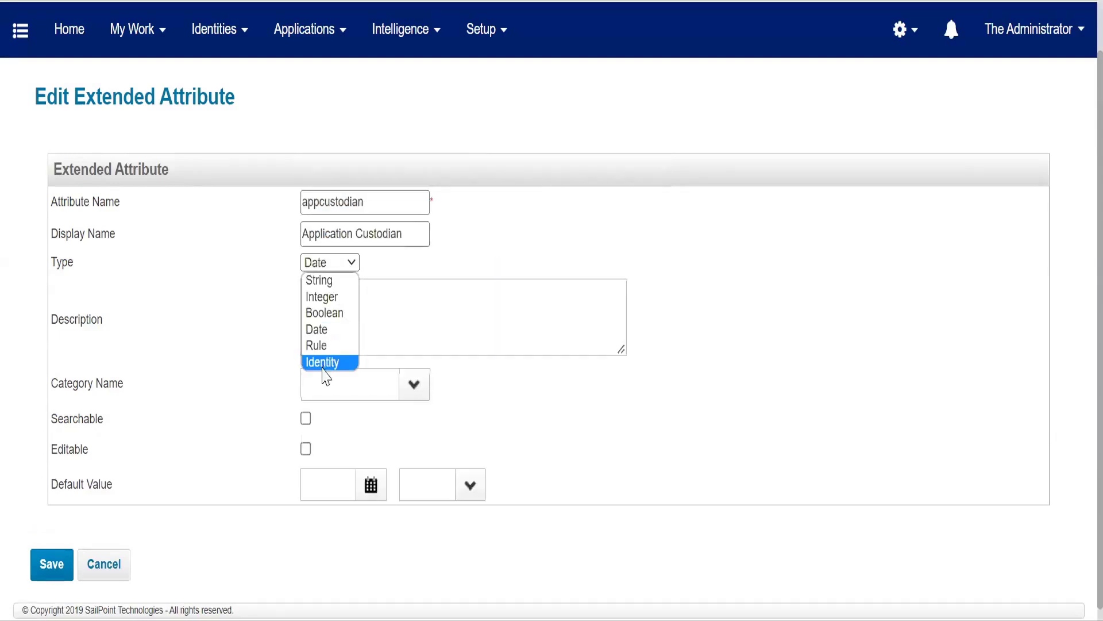
click(323, 365)
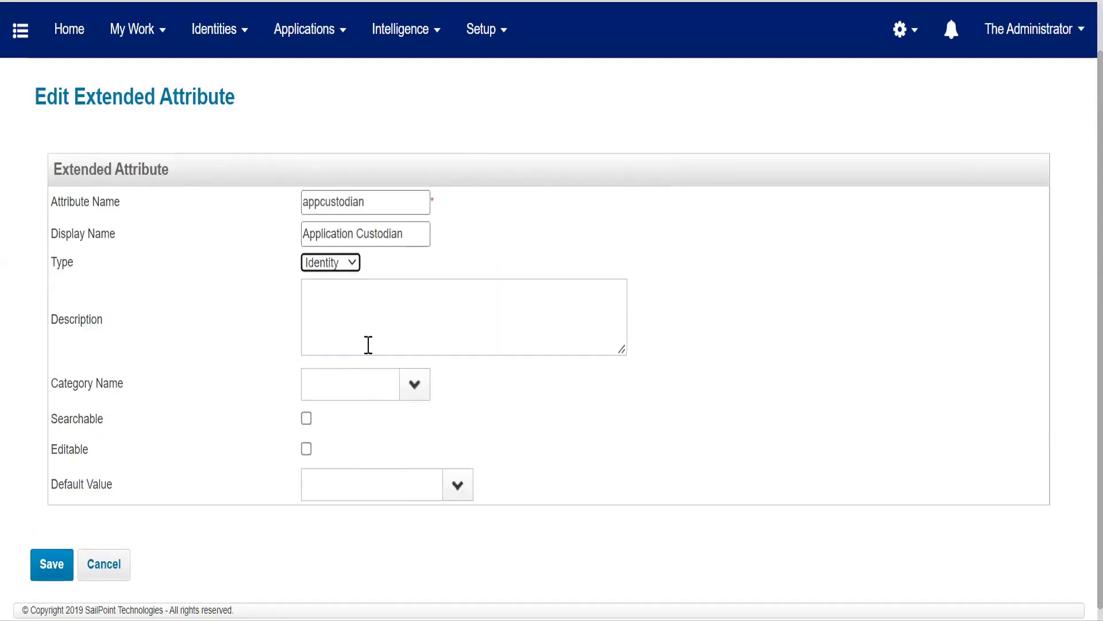
click(486, 236)
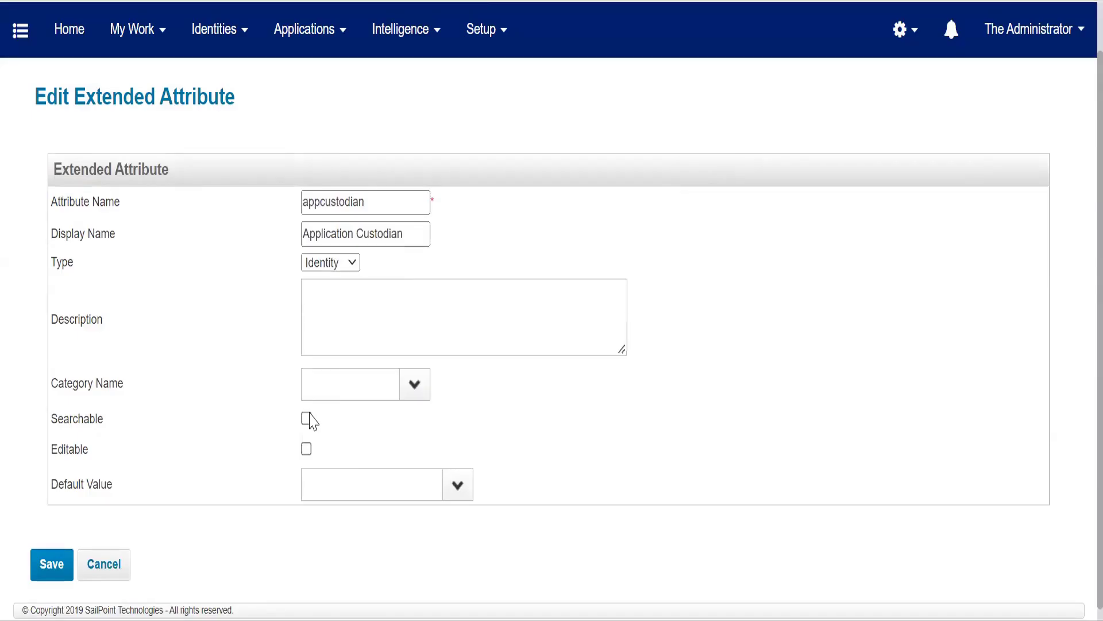